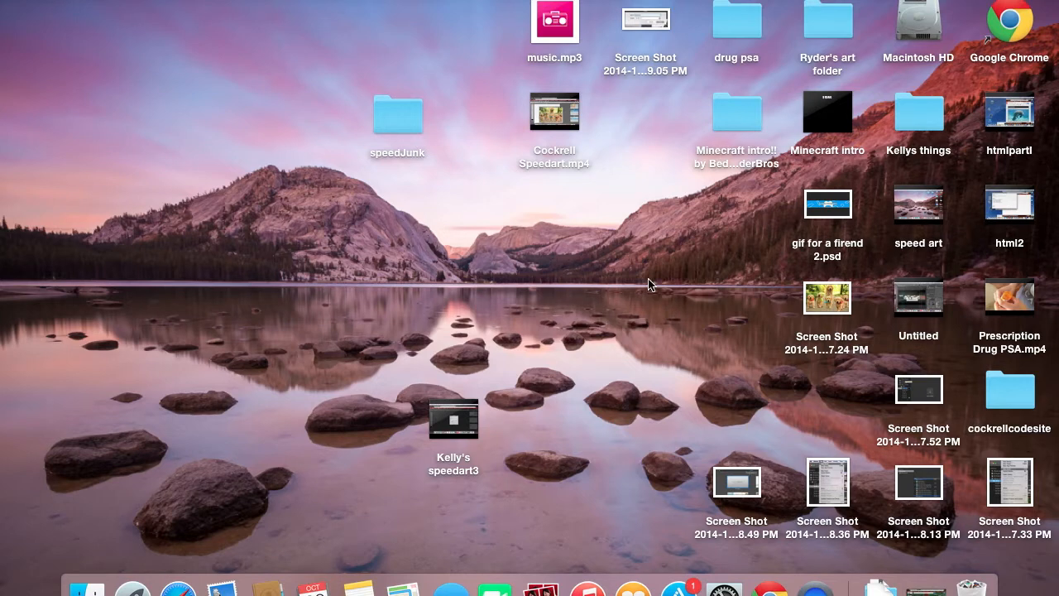
# Find iMovie through a system-wide search and launch it
pyautogui.press('super+space')
pyautogui.write('qui')
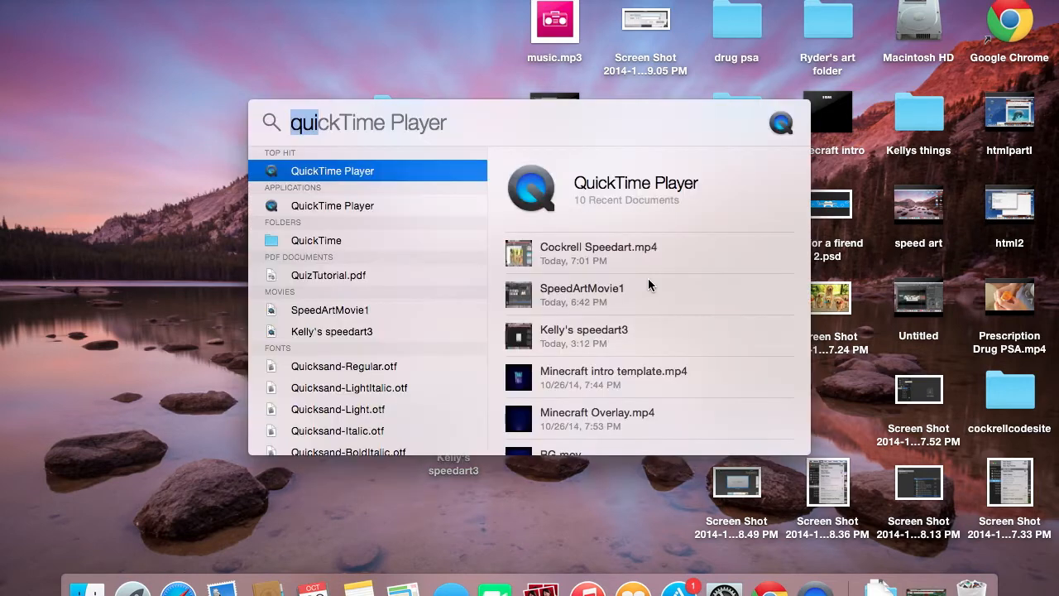
pyautogui.write('imov')
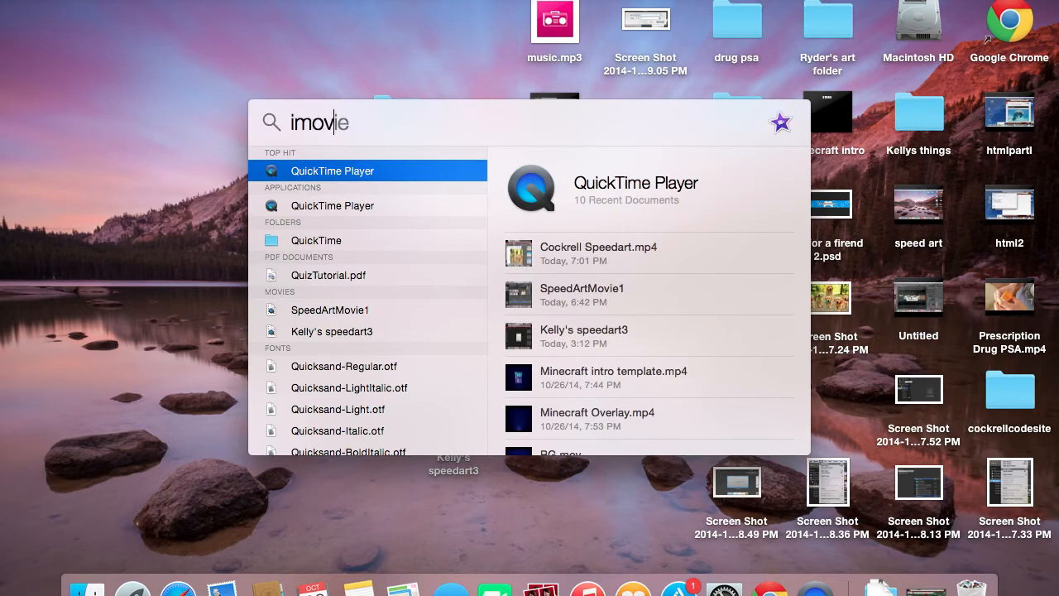
pyautogui.write('ie')
pyautogui.press('Return')
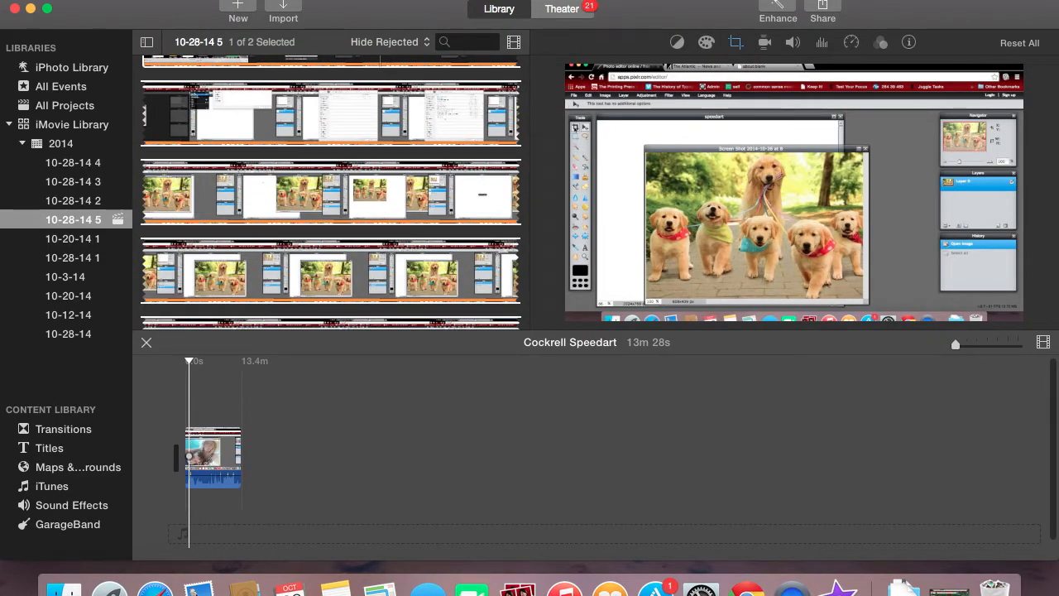
# Create a new event and import the 13.4-minute speedart3 QuickTime movie from the Desktop into it
pyautogui.click(106, 1)
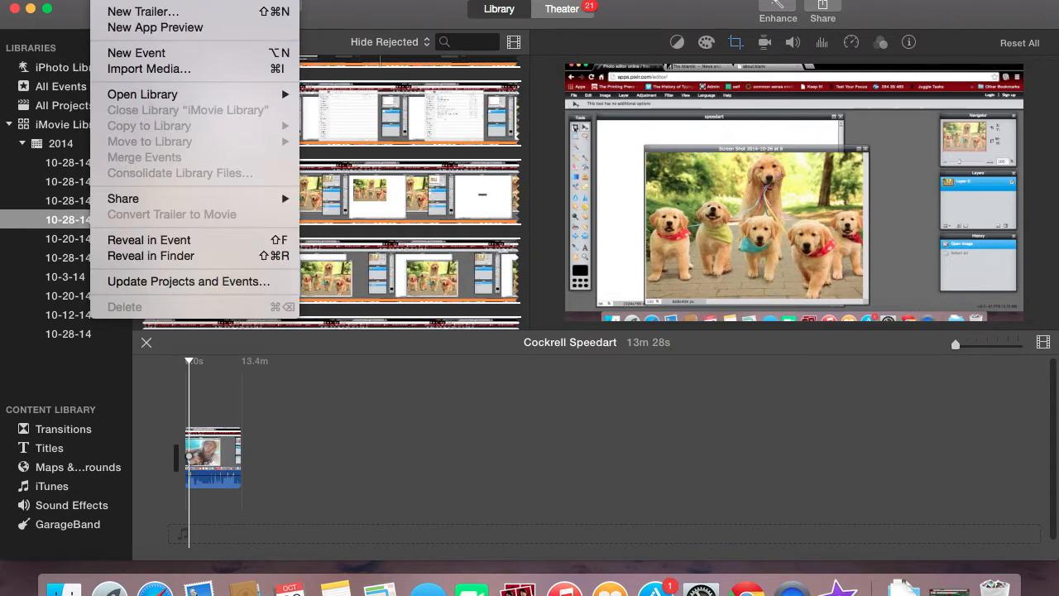
pyautogui.click(130, 53)
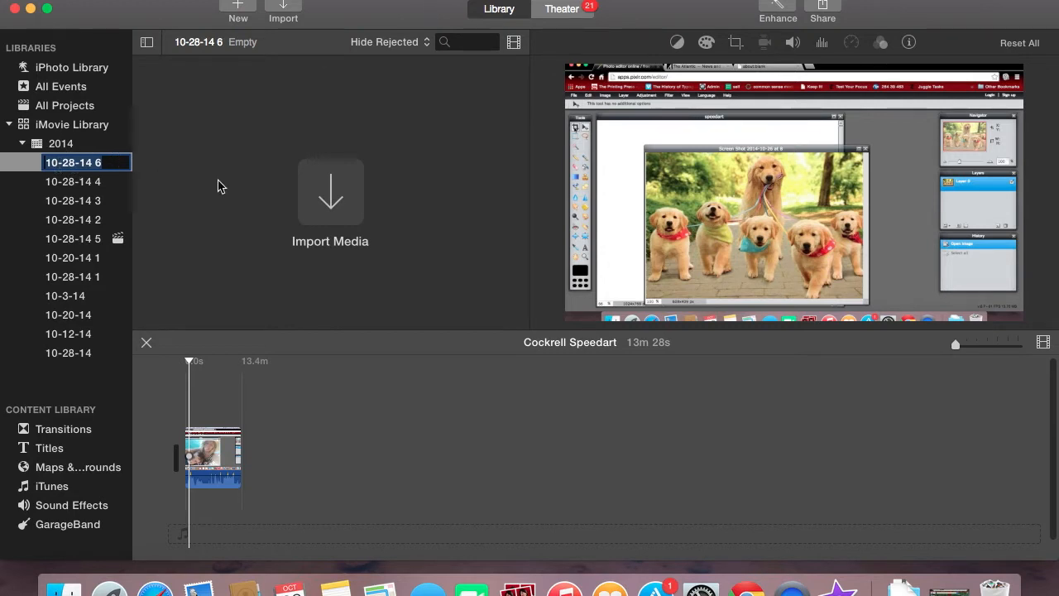
pyautogui.click(341, 202)
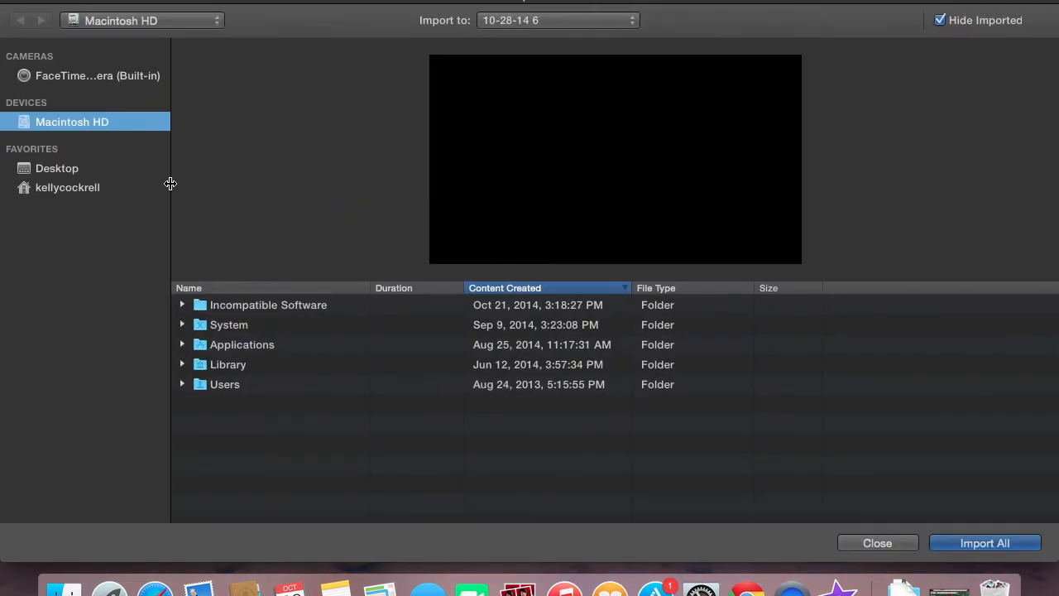
pyautogui.click(61, 170)
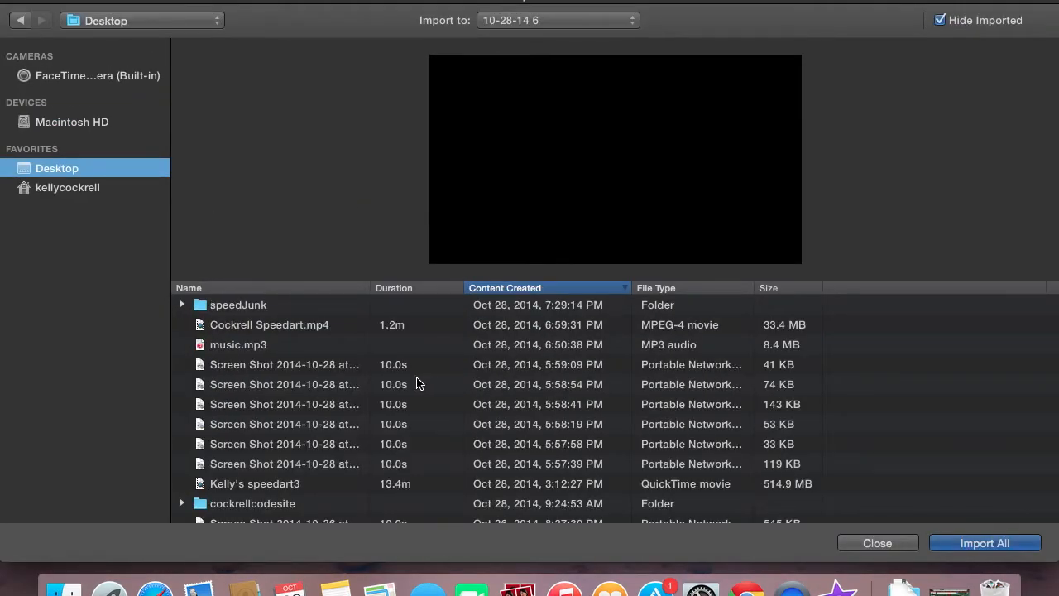
pyautogui.scroll(-8, 418, 382)
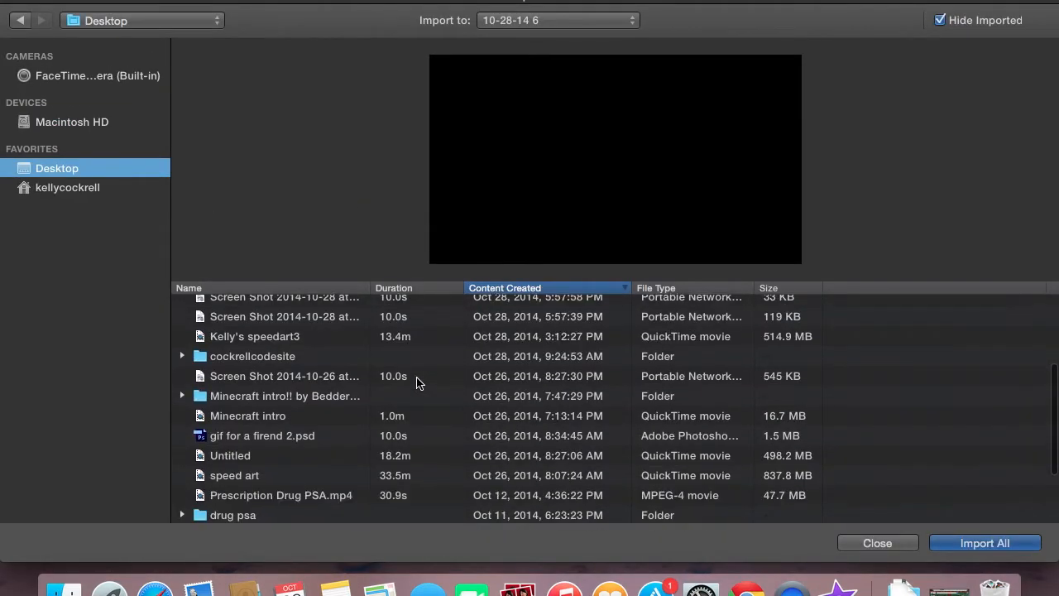
pyautogui.click(262, 336)
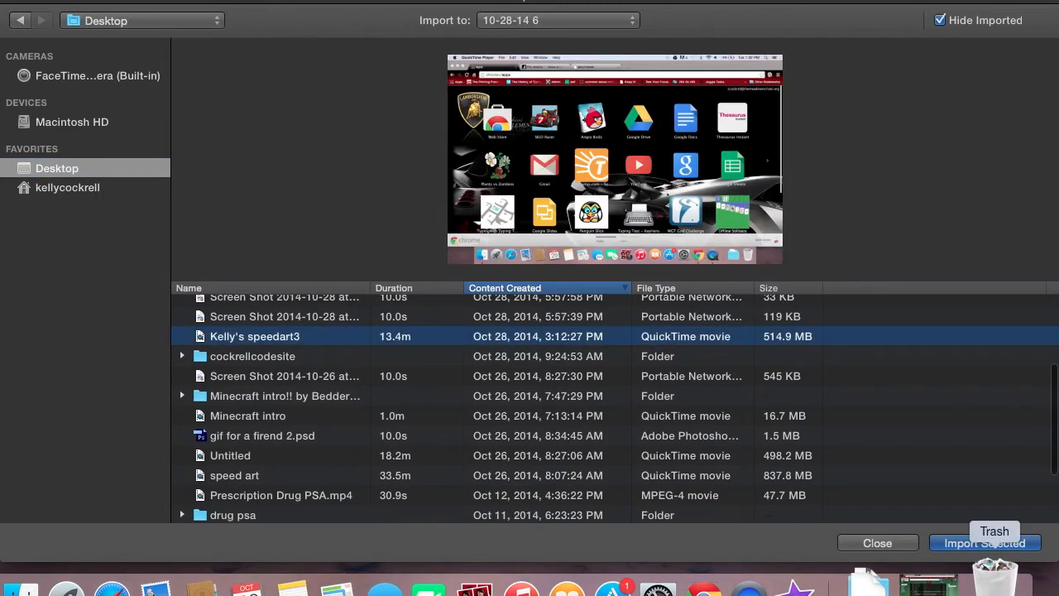
pyautogui.click(974, 543)
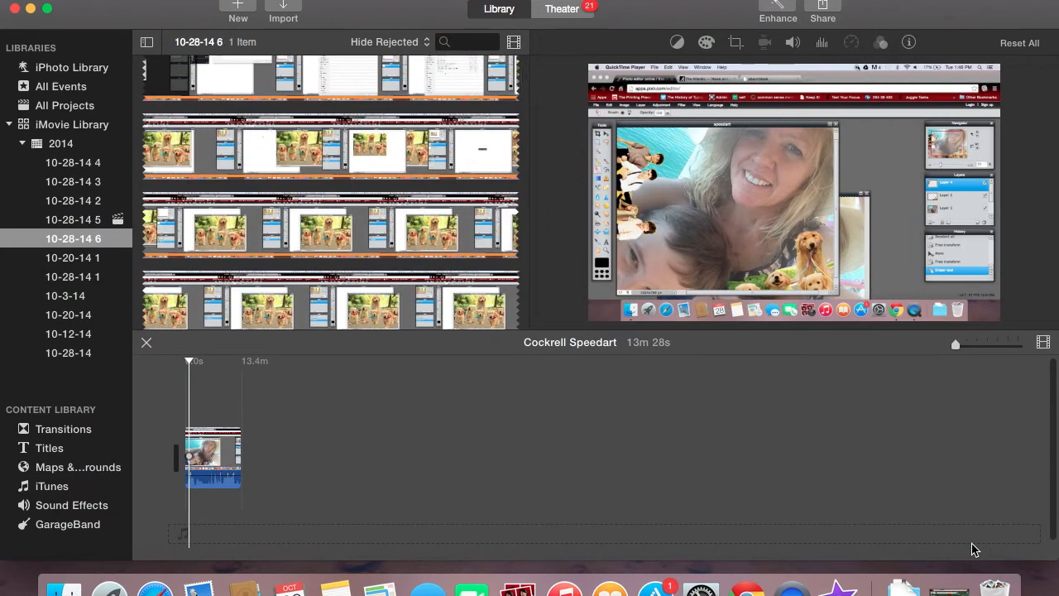
pyautogui.scroll(3, 438, 282)
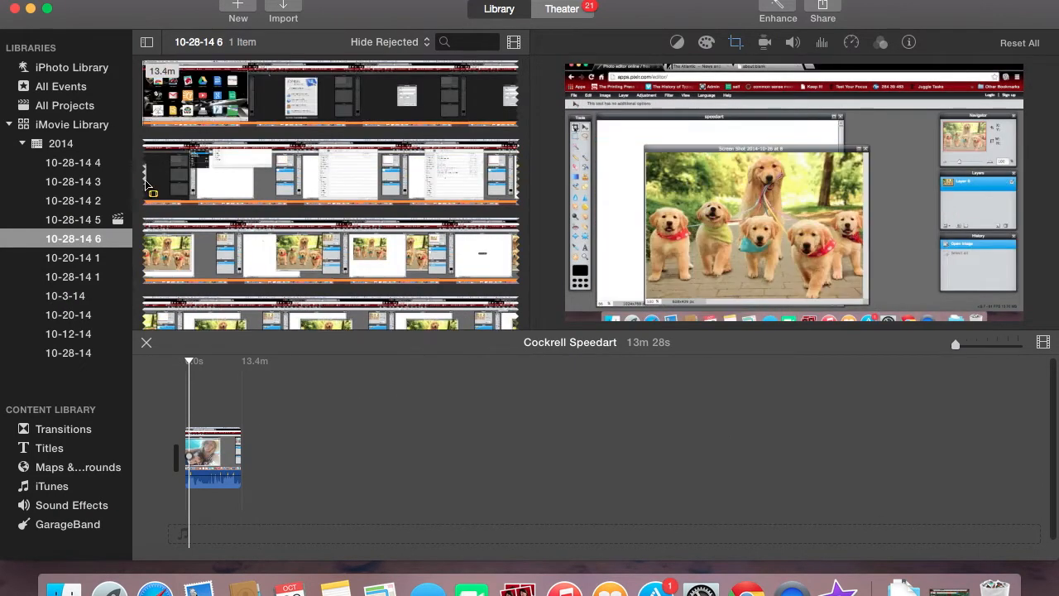
# Create a No Theme movie in event 10-28-14 6, named with the creator's surname followed by "Speedart"
pyautogui.click(107, 0)
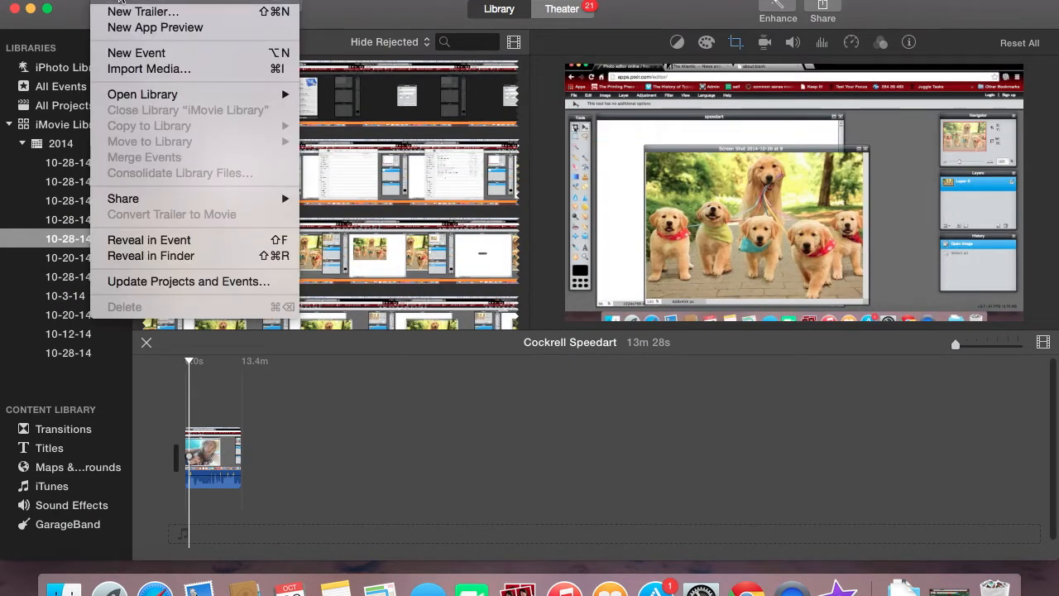
pyautogui.click(121, 1)
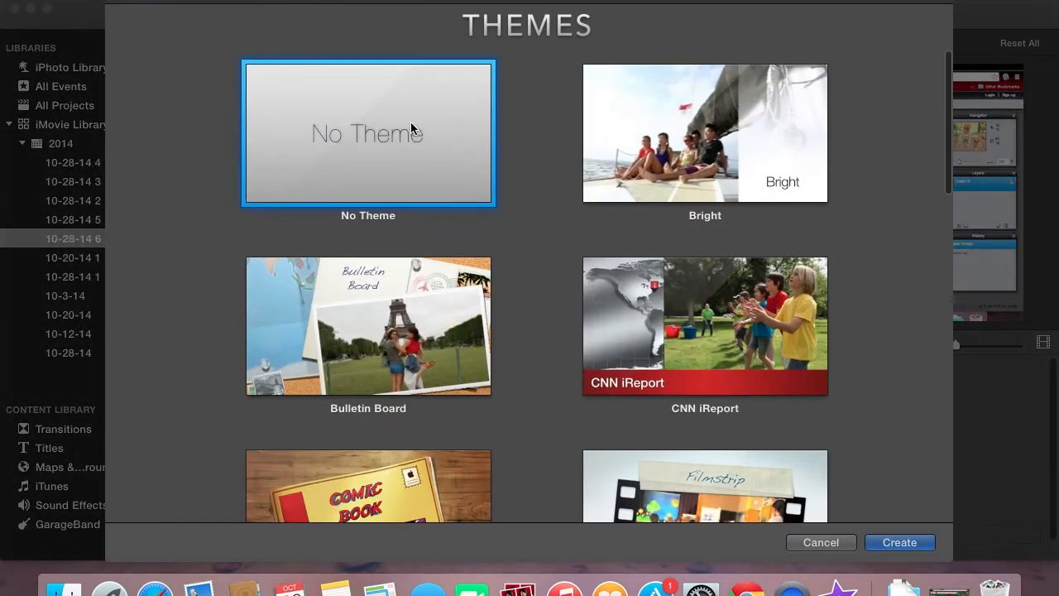
pyautogui.doubleClick(412, 123)
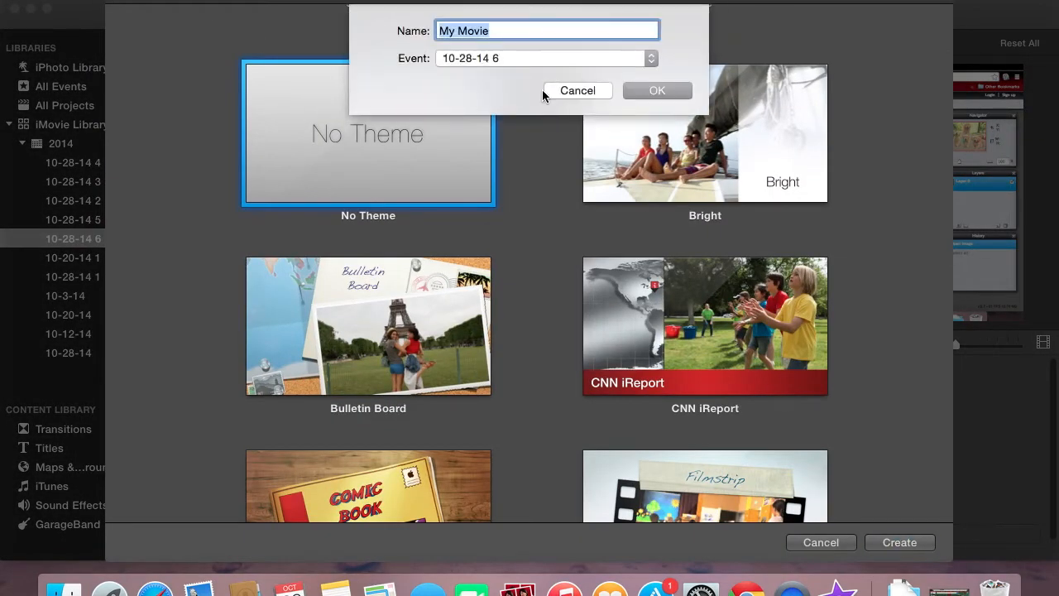
pyautogui.write('Cockrell Speedart')
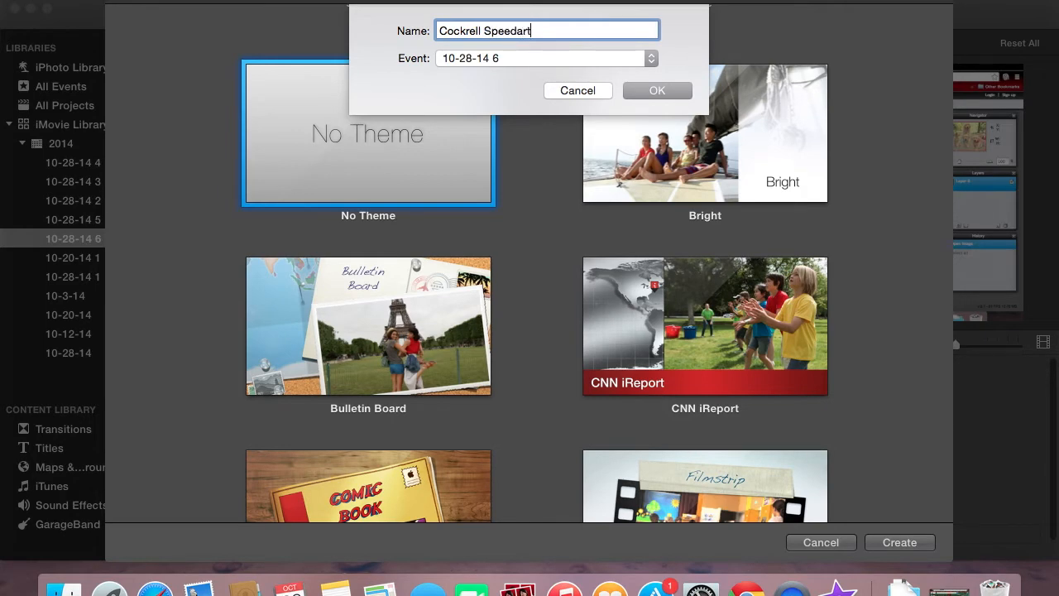
pyautogui.press('Return')
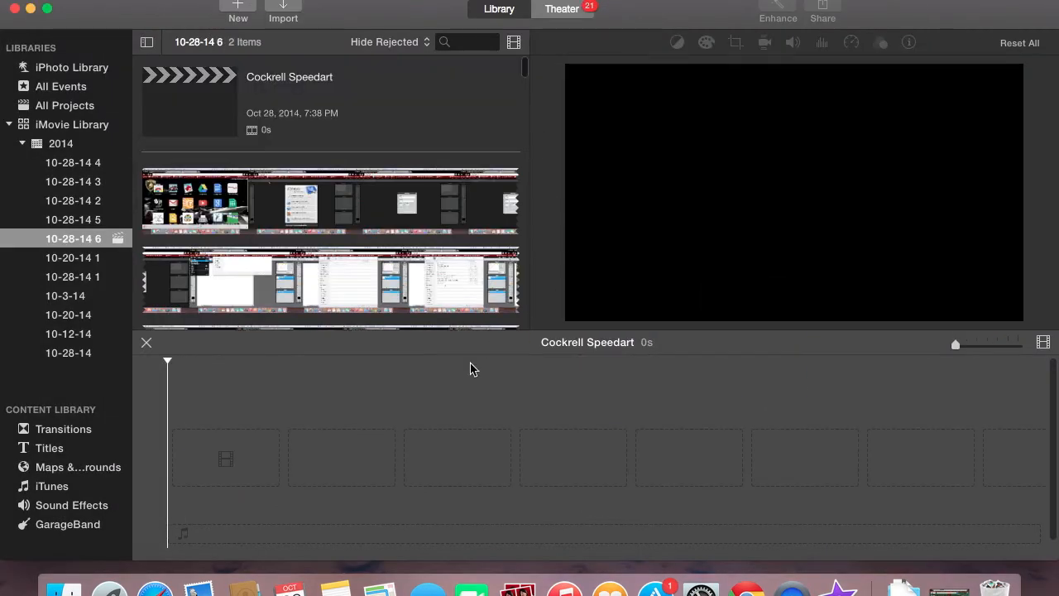
# Add the entire imported speedart3 clip to the empty project timeline
pyautogui.moveTo(416, 203)
pyautogui.click(416, 202)
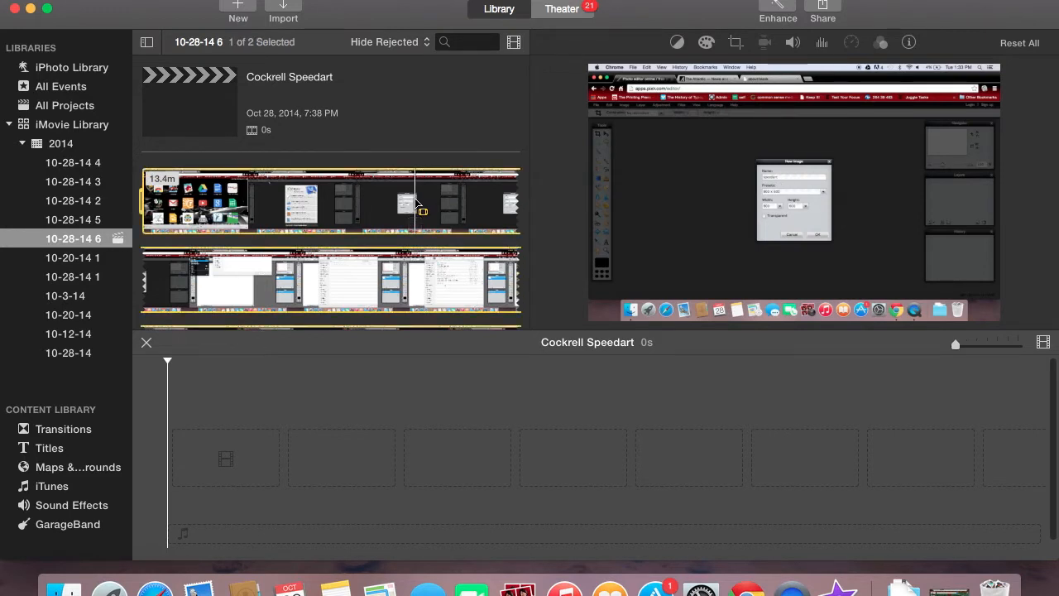
pyautogui.moveTo(402, 195); pyautogui.dragTo(326, 460)
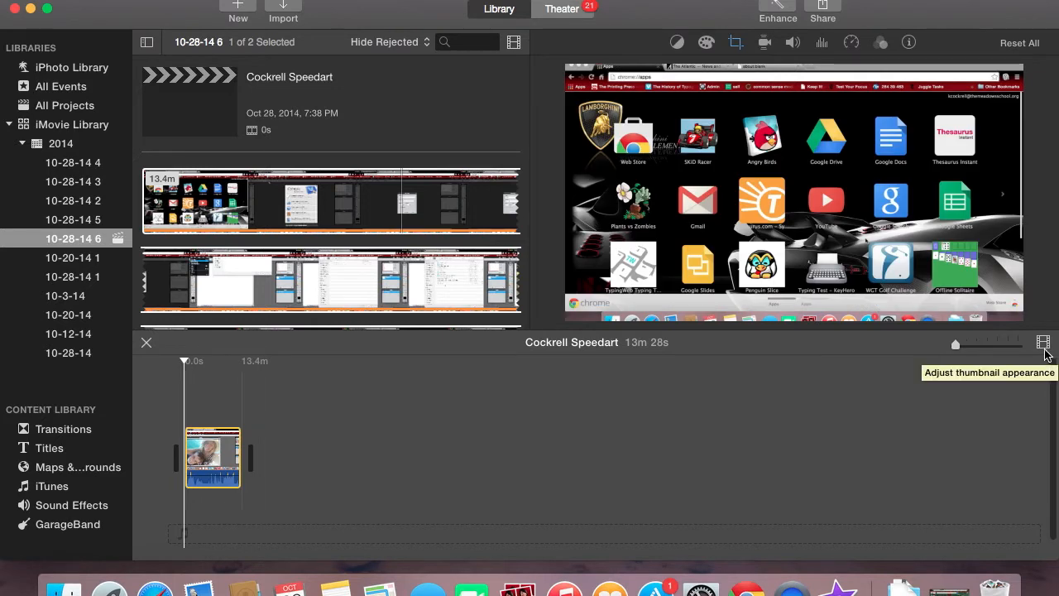
# Detach the audio from the timeline clip, delete the detached audio track, and play back the result
pyautogui.moveTo(955, 345); pyautogui.dragTo(987, 347)
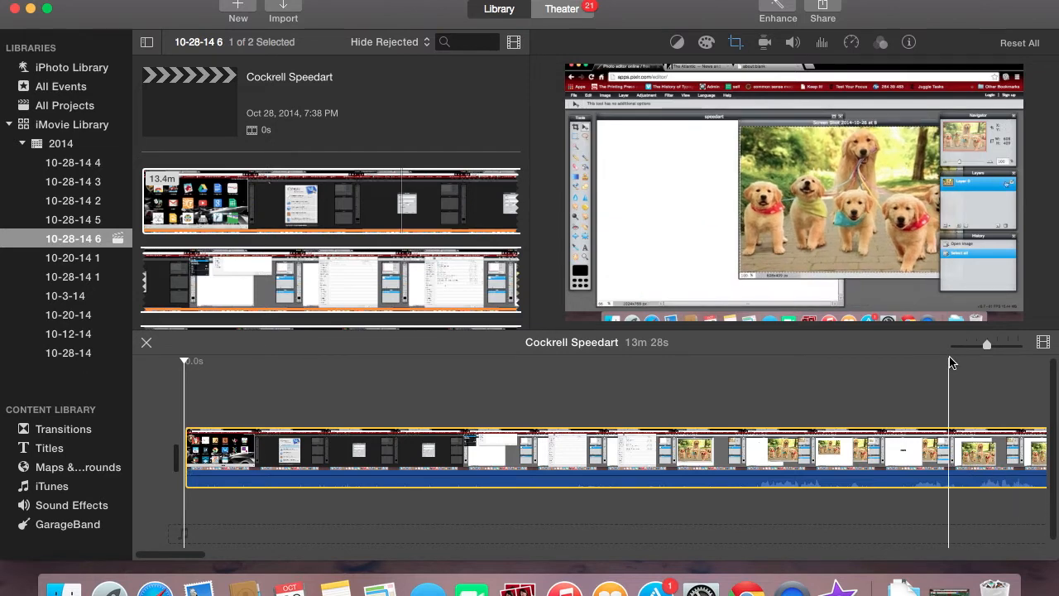
pyautogui.click(755, 426)
pyautogui.press('space')
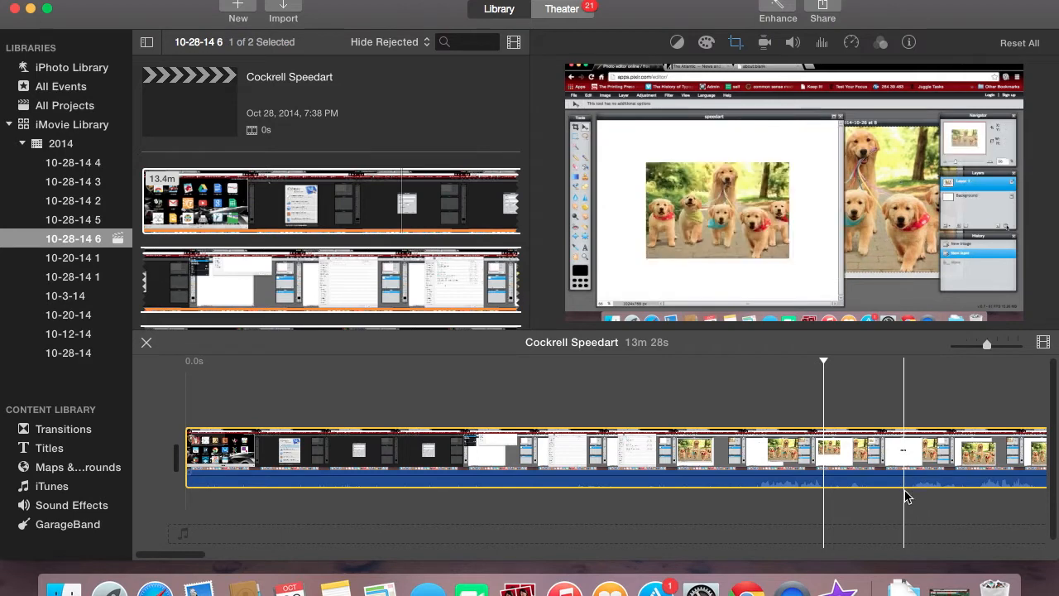
pyautogui.click(877, 447)
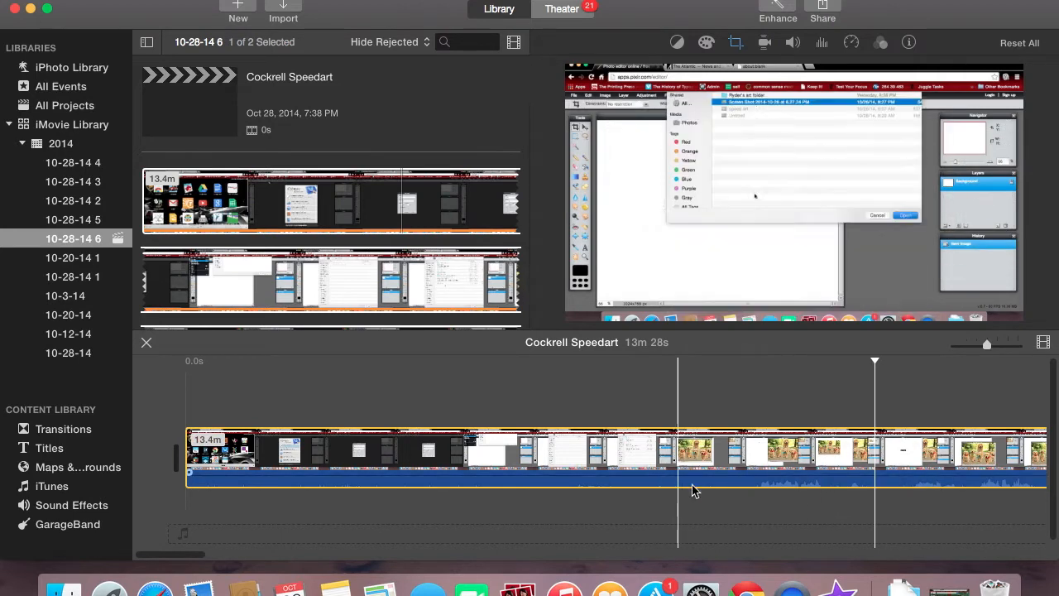
pyautogui.rightClick(851, 460)
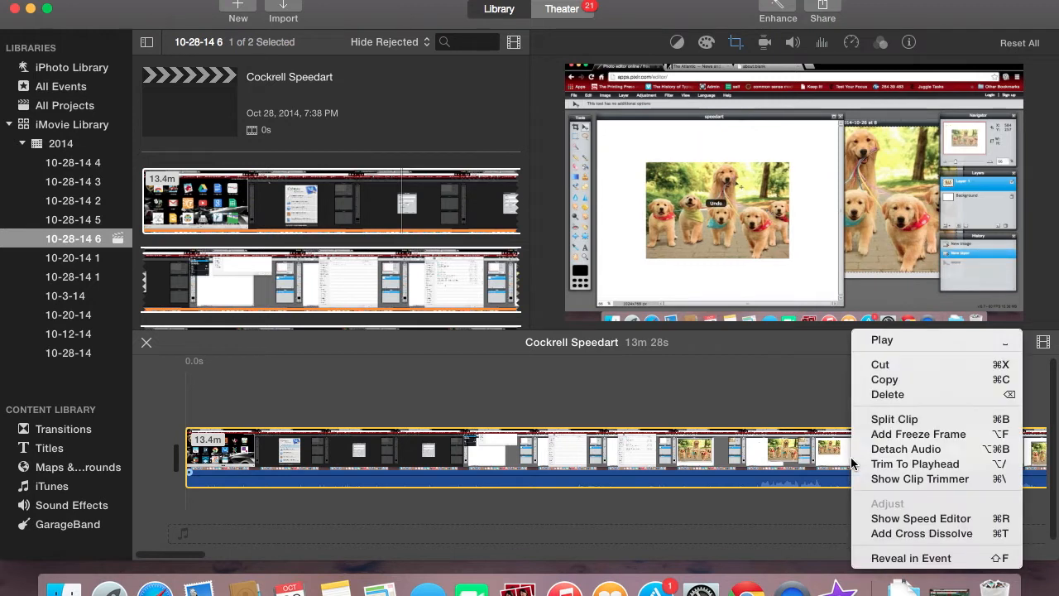
pyautogui.click(960, 478)
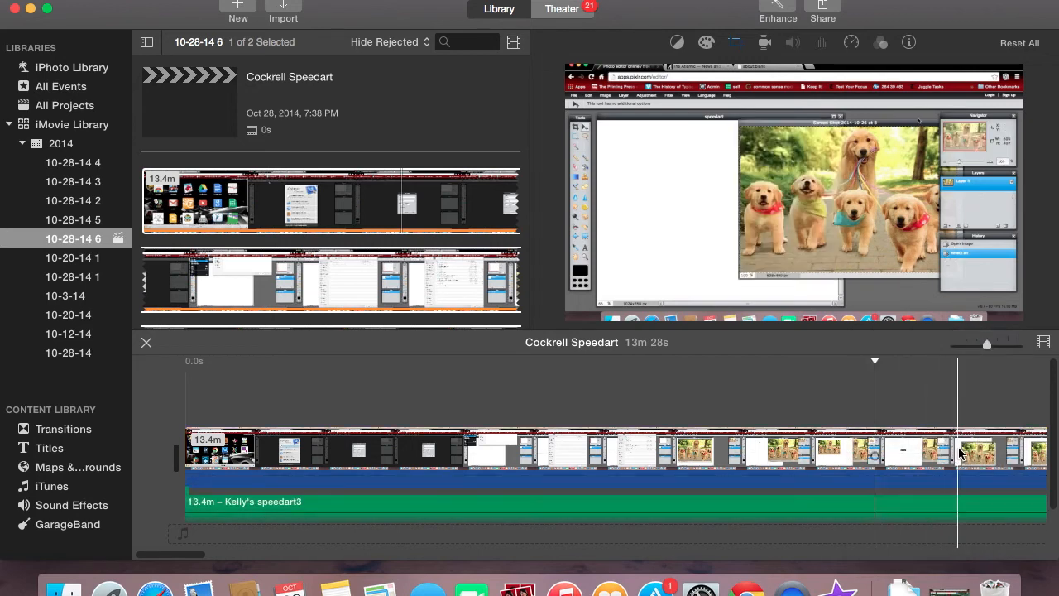
pyautogui.click(815, 509)
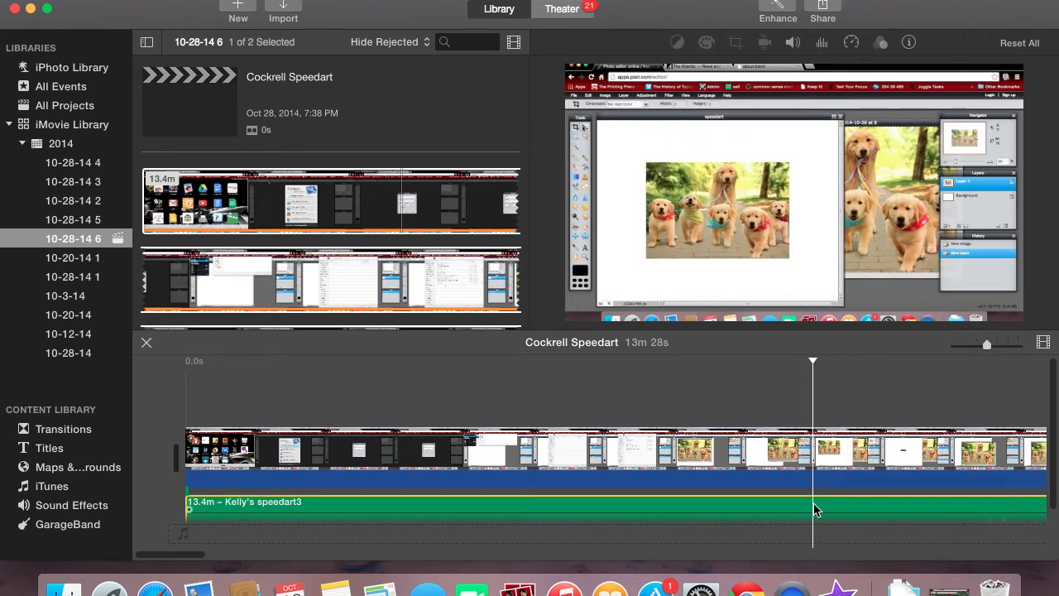
pyautogui.press('Delete')
pyautogui.press('space')
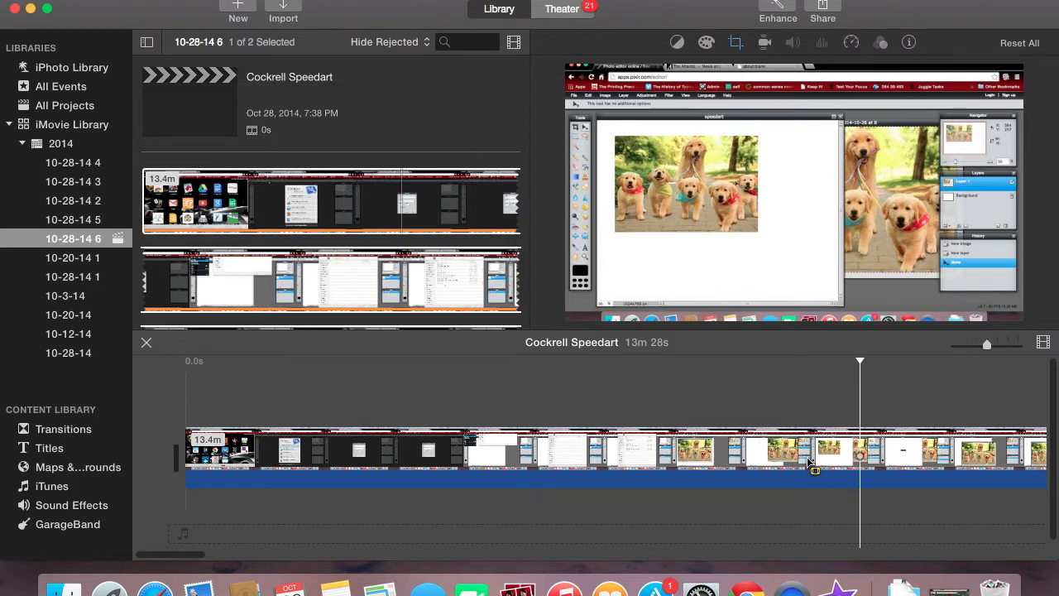
pyautogui.press('space')
# Set the timeline clip to a custom speed of 1300% and play part of it back
pyautogui.click(807, 463)
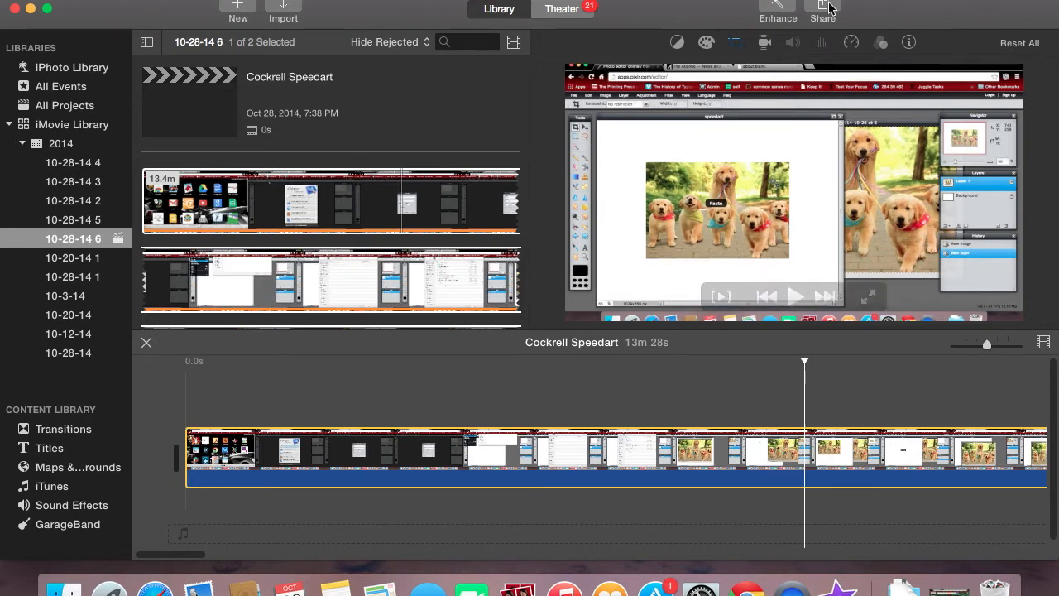
pyautogui.click(853, 45)
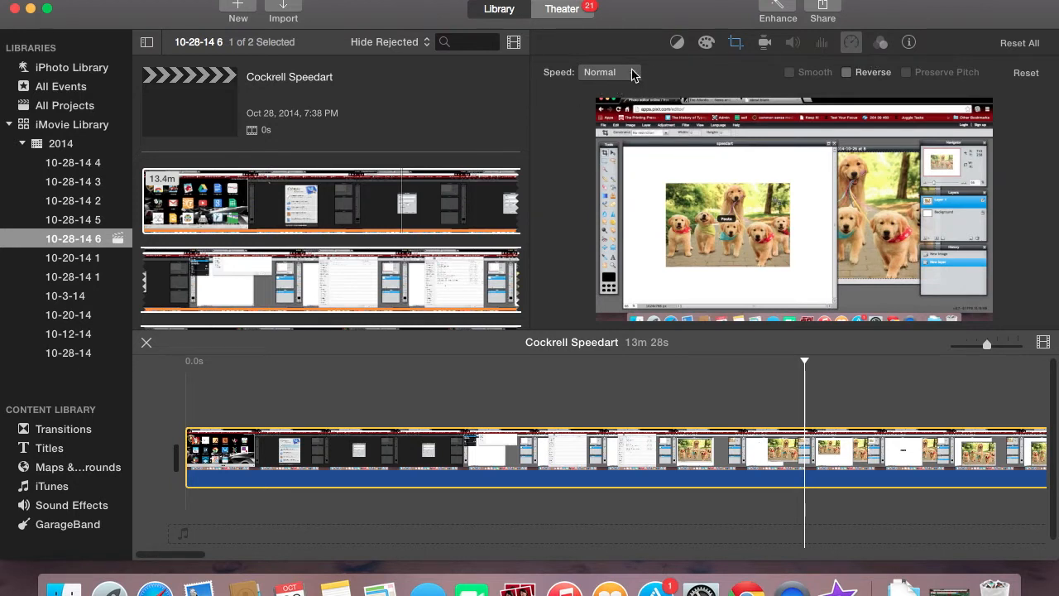
pyautogui.click(634, 74)
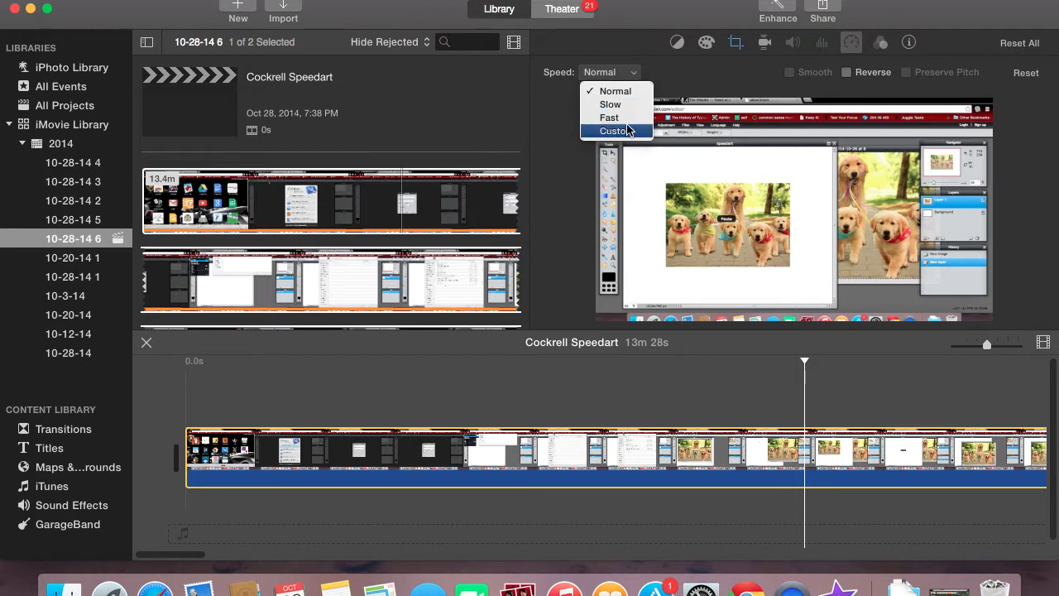
pyautogui.click(617, 131)
pyautogui.click(670, 72)
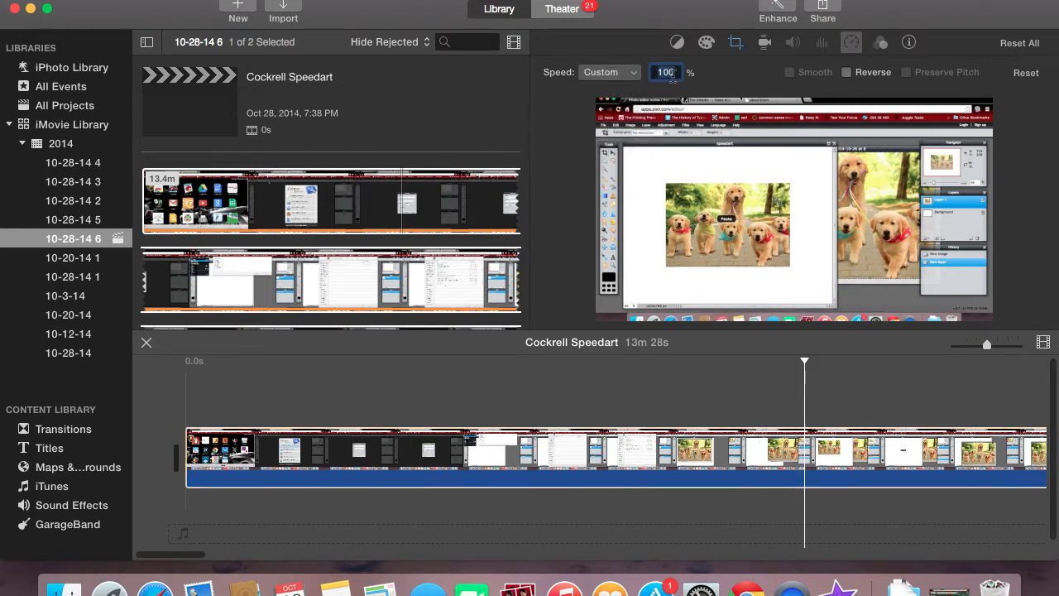
pyautogui.write('13')
pyautogui.press('Return')
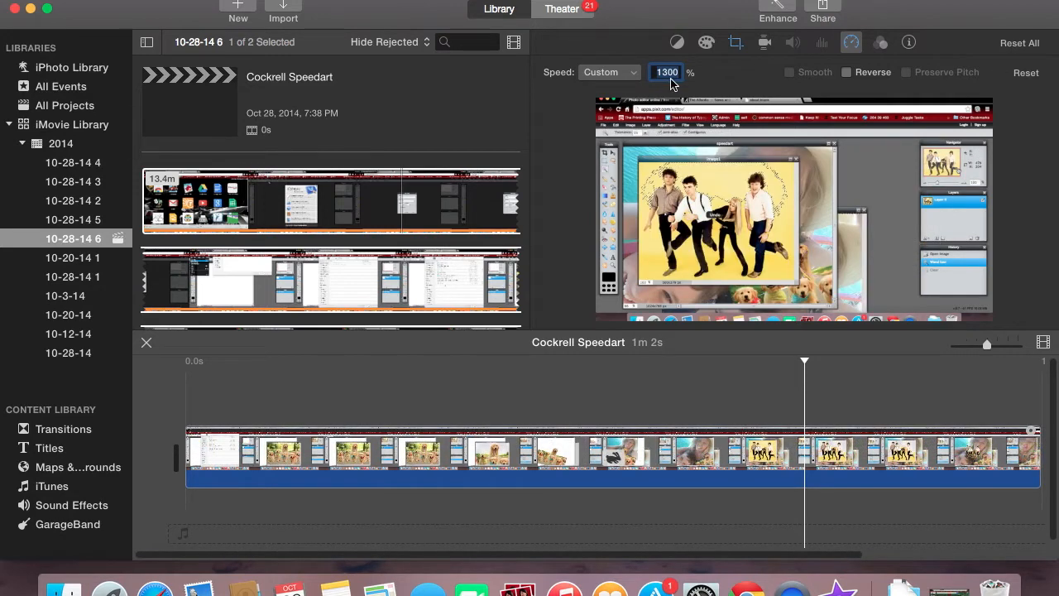
pyautogui.click(770, 417)
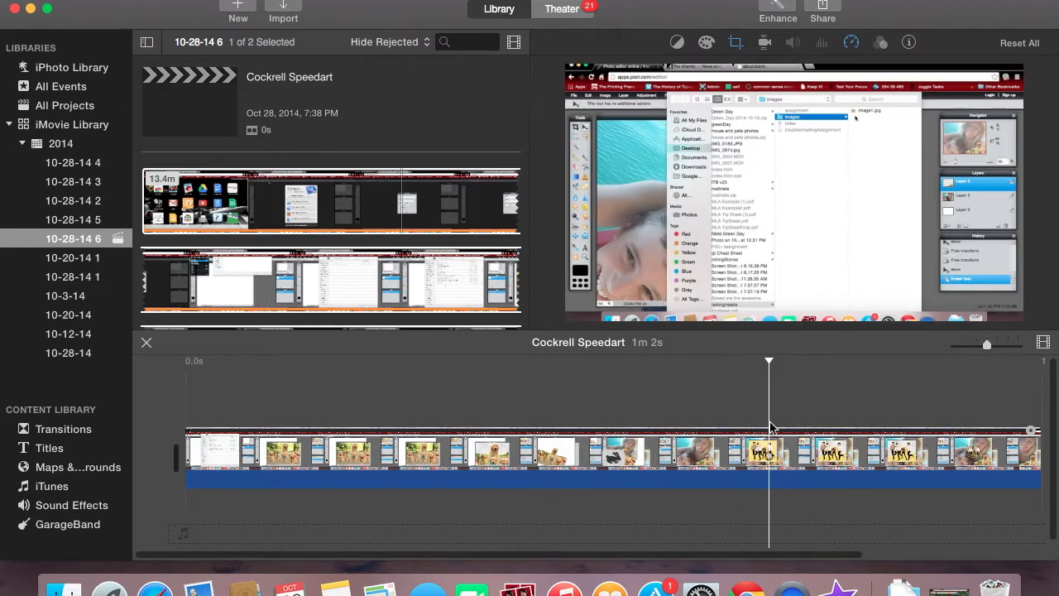
pyautogui.click(767, 470)
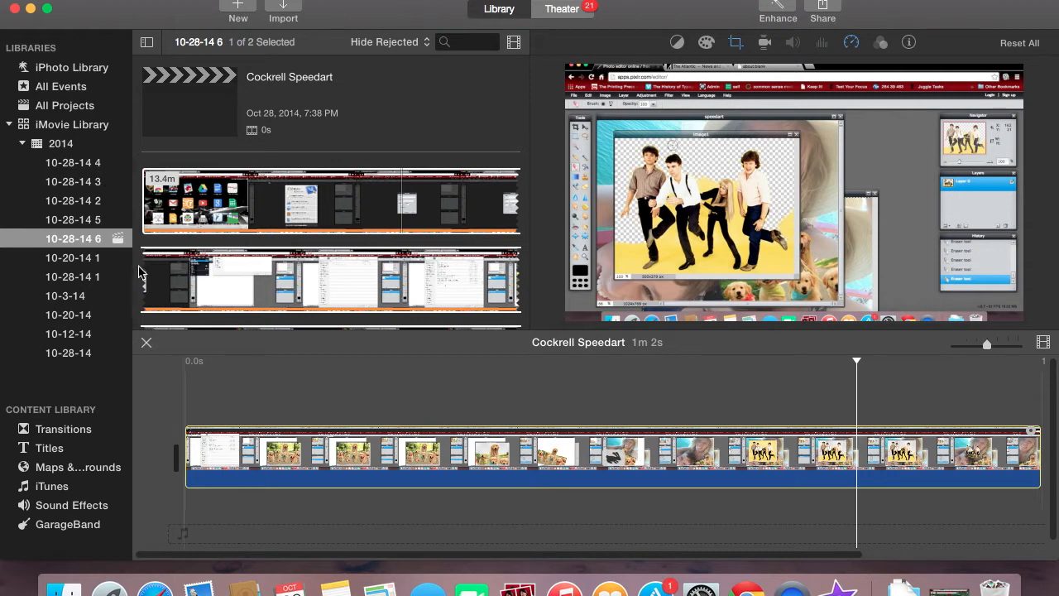
# Insert an Expand title at the start of the timeline, ahead of the sped-up clip
pyautogui.click(50, 449)
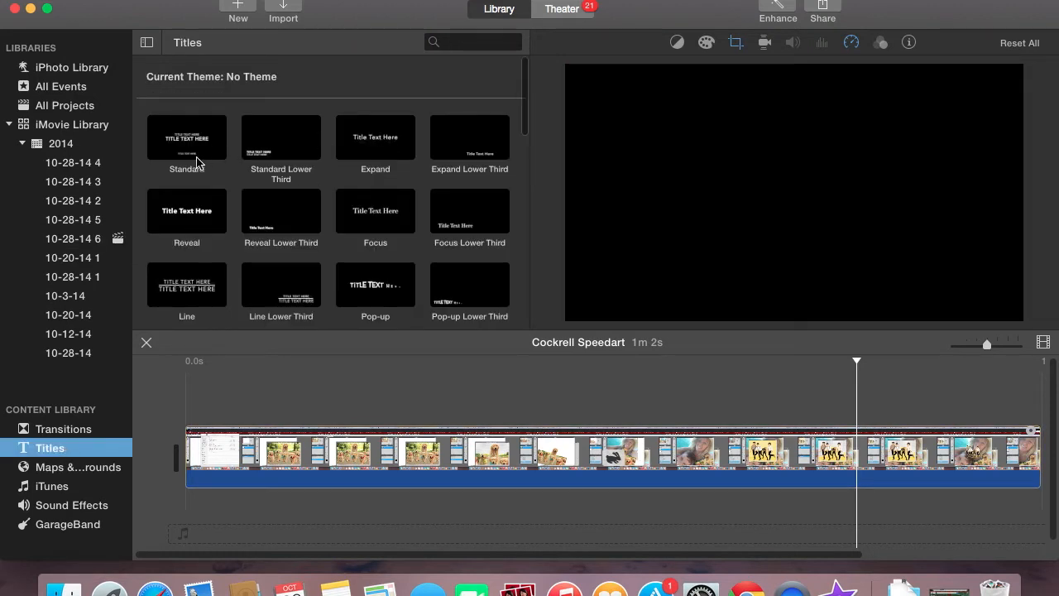
pyautogui.click(383, 143)
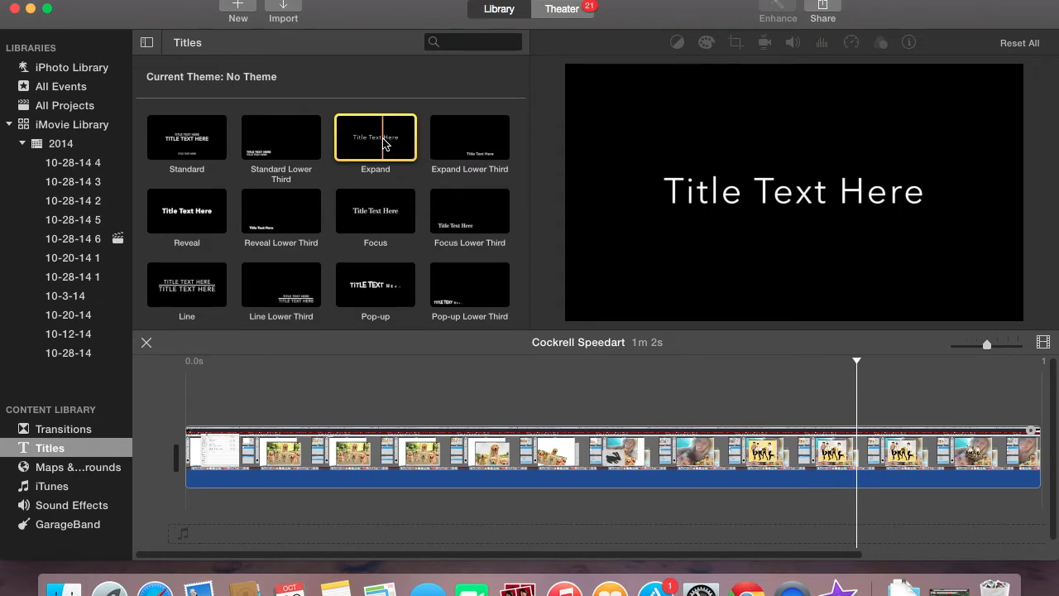
pyautogui.moveTo(384, 143); pyautogui.dragTo(177, 472)
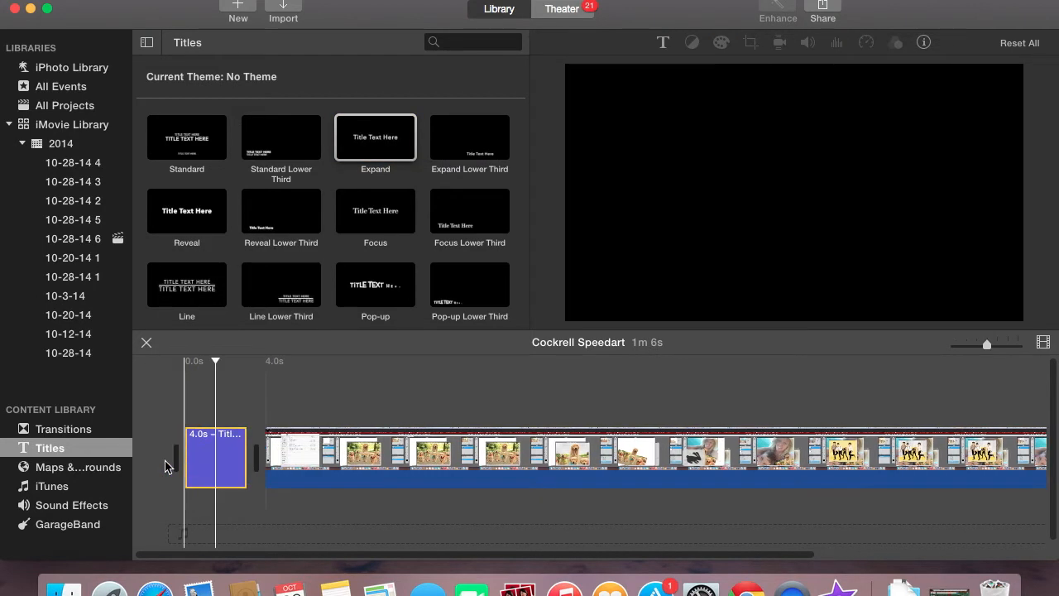
# Set the opening title's text to "Speedart by" followed by the creator's full name, and play it back
pyautogui.doubleClick(208, 464)
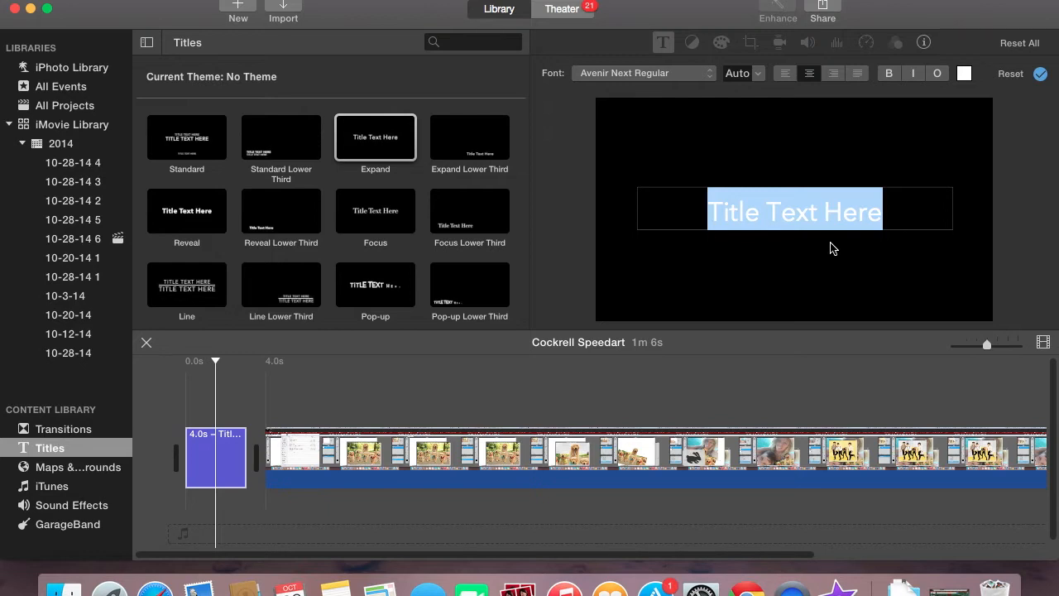
pyautogui.write('Speed')
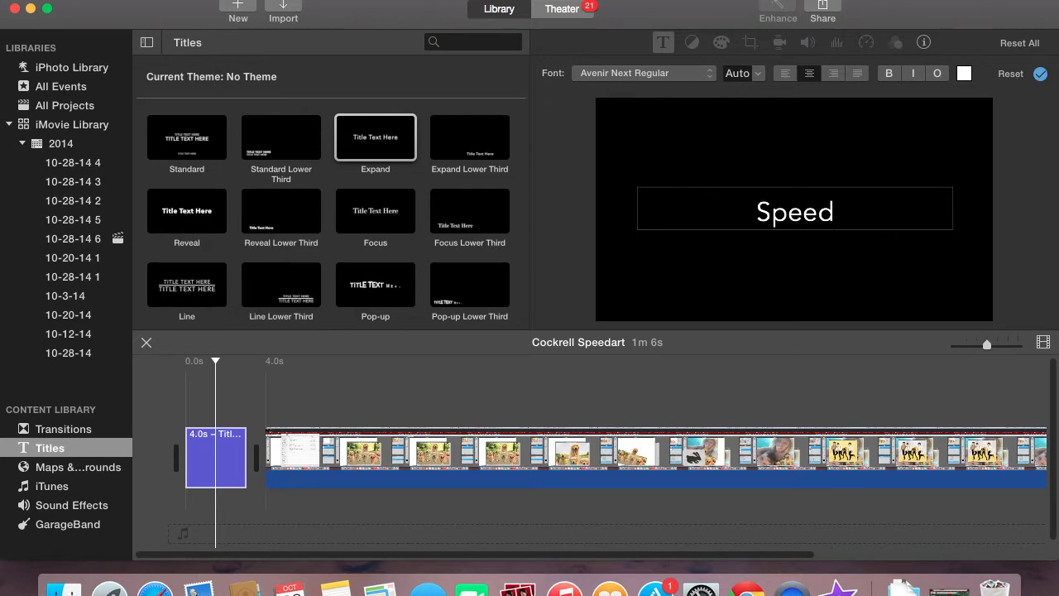
pyautogui.write('art')
pyautogui.press('super+a')
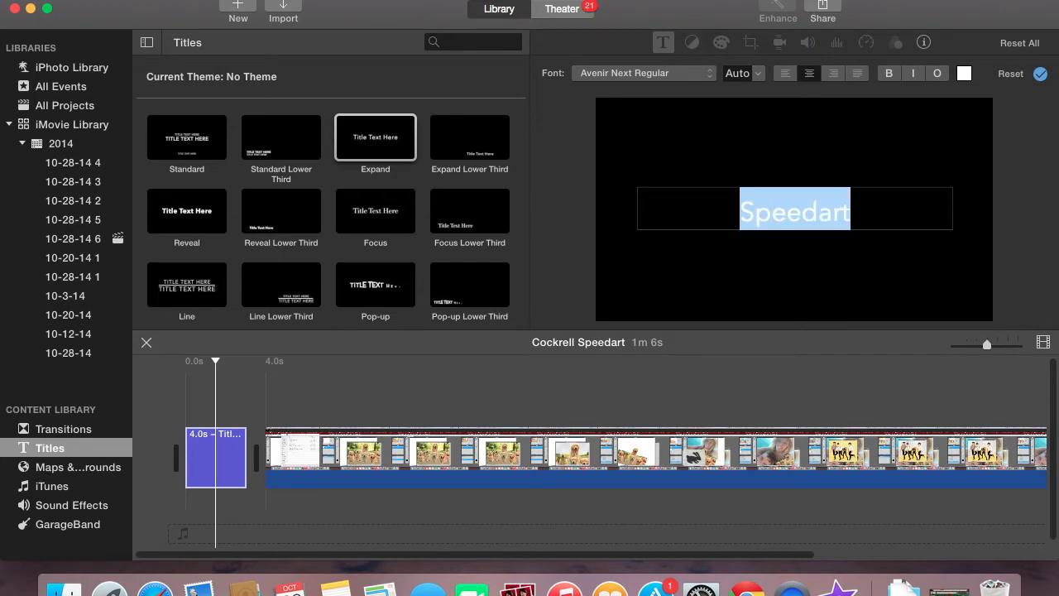
pyautogui.click(855, 197)
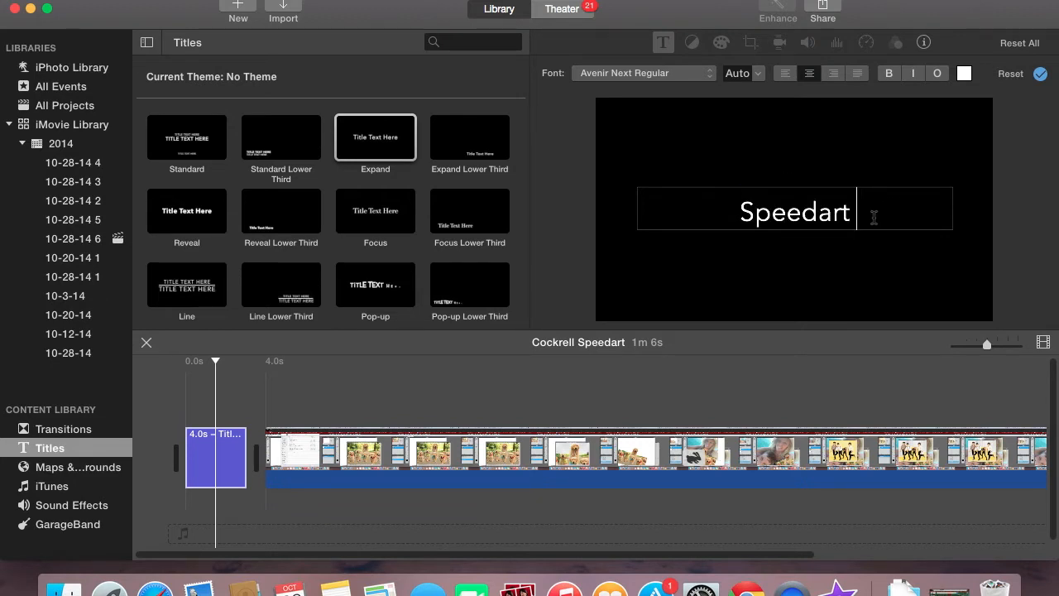
pyautogui.write('by')
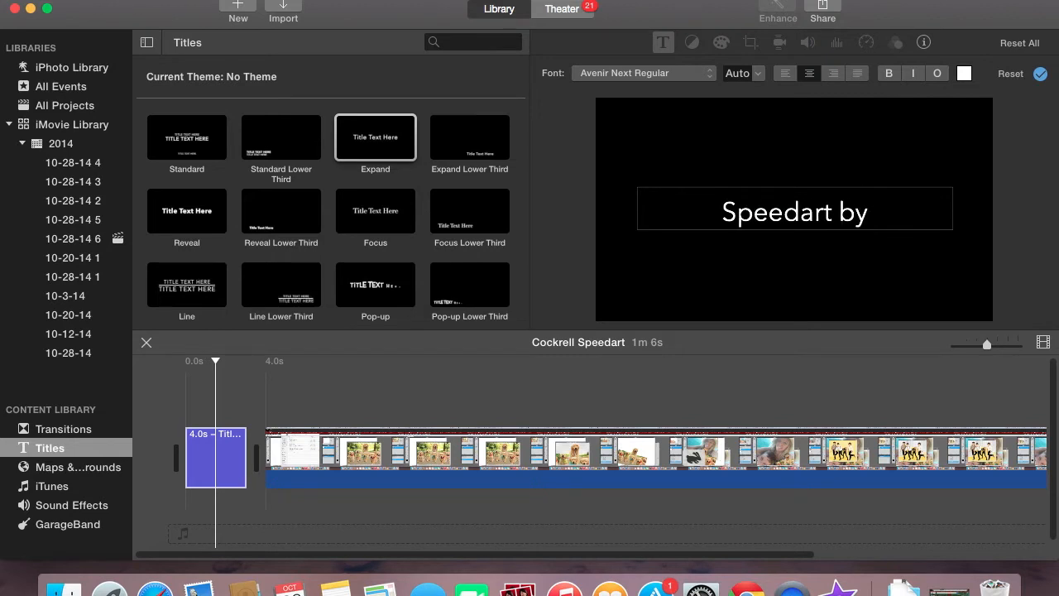
pyautogui.write(' Kelly Co')
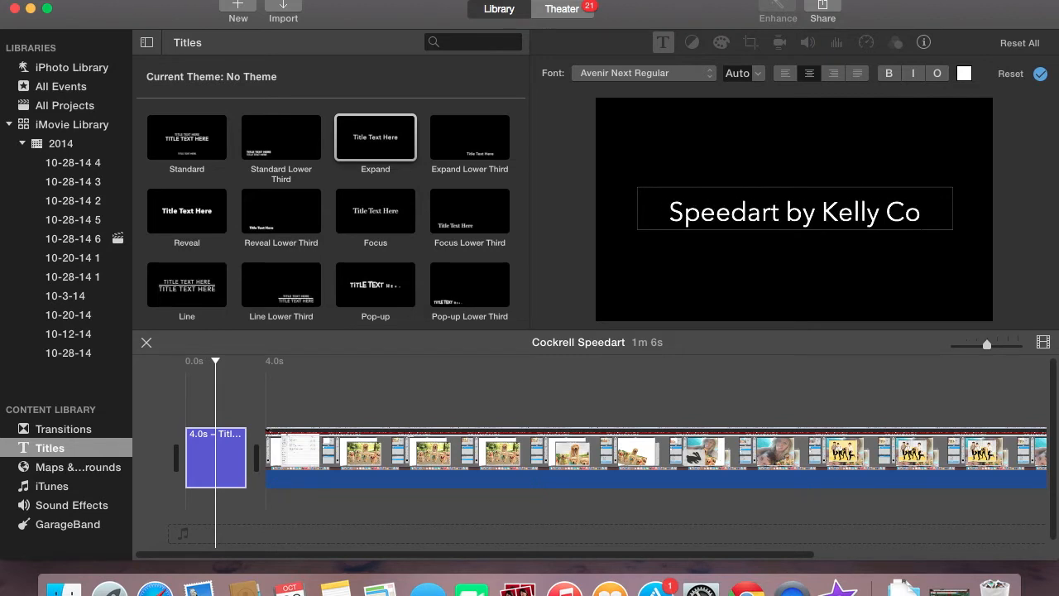
pyautogui.write('ckrell')
pyautogui.press('super+a')
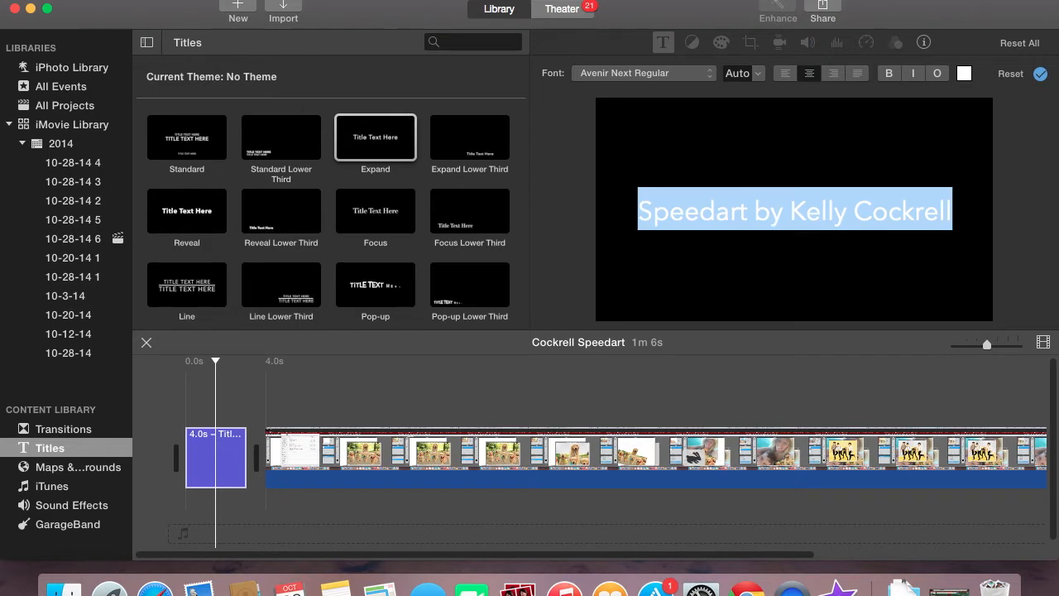
pyautogui.click(206, 450)
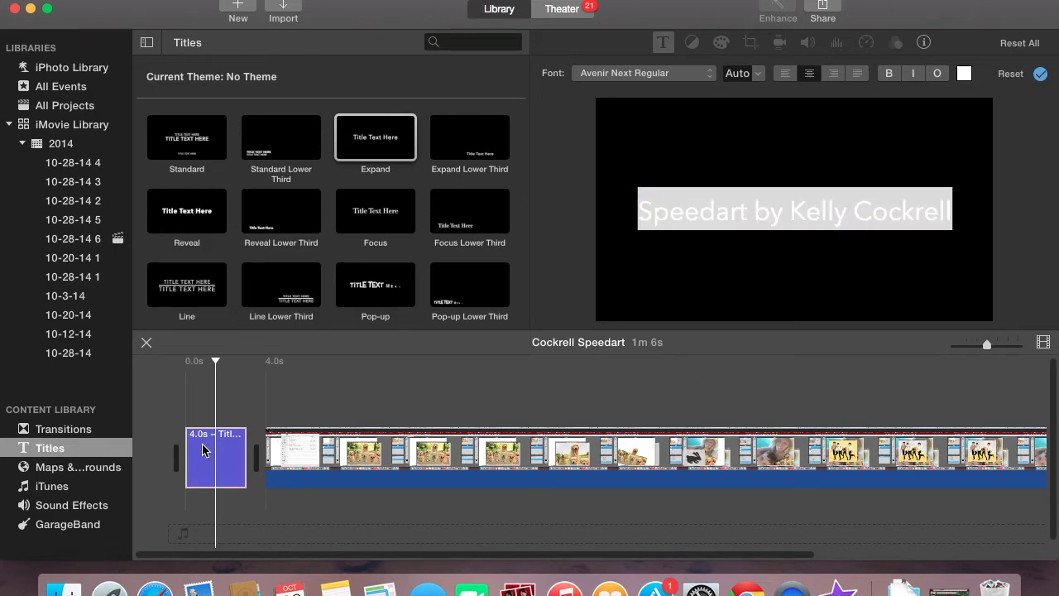
pyautogui.press('space')
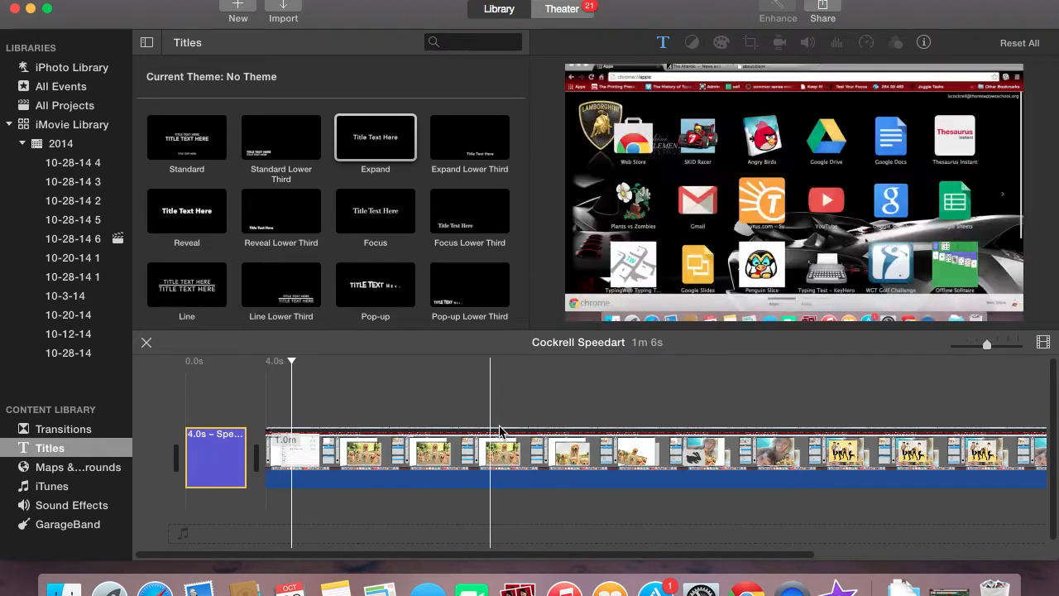
# Add an Upper title at the end of the timeline, after the sped-up clip
pyautogui.hscroll(5, 724, 454)
pyautogui.hscroll(2, 724, 454)
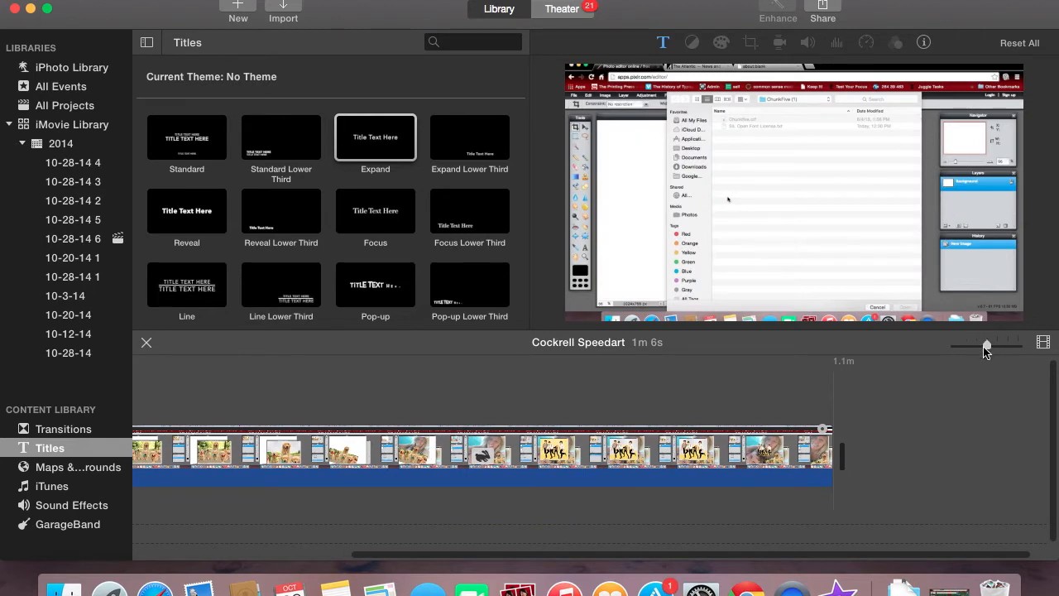
pyautogui.moveTo(987, 348)
pyautogui.mouseDown()
pyautogui.moveTo(972, 349)
pyautogui.moveTo(981, 349)
pyautogui.mouseUp()
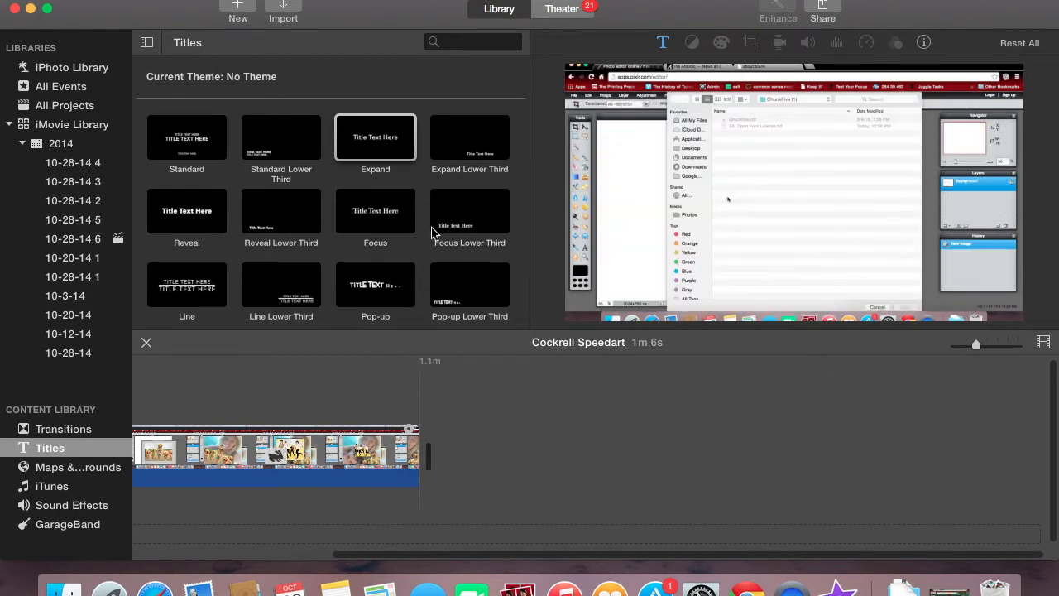
pyautogui.scroll(-5, 432, 232)
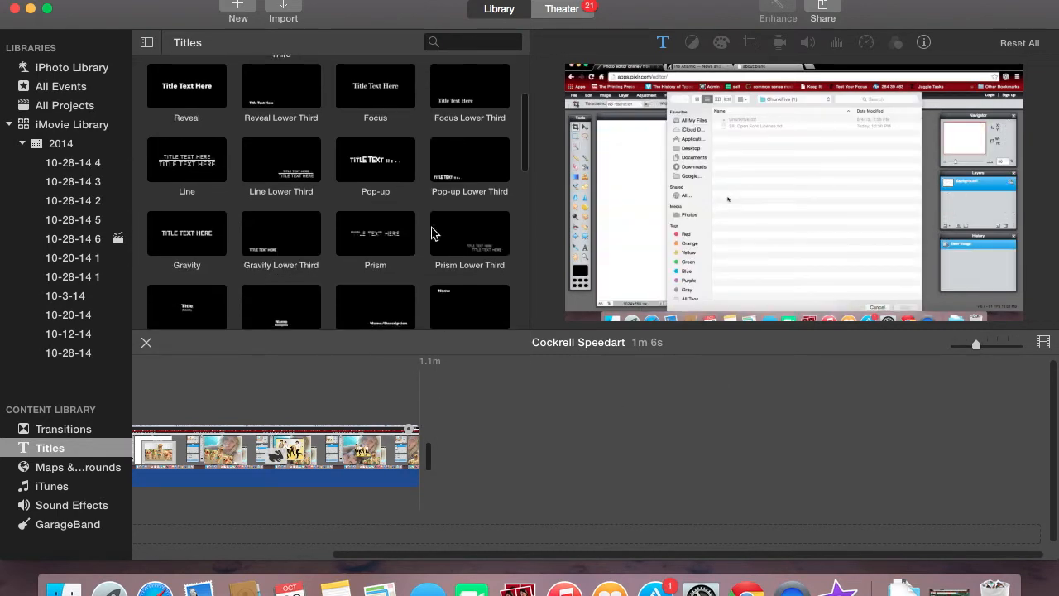
pyautogui.scroll(-2, 432, 232)
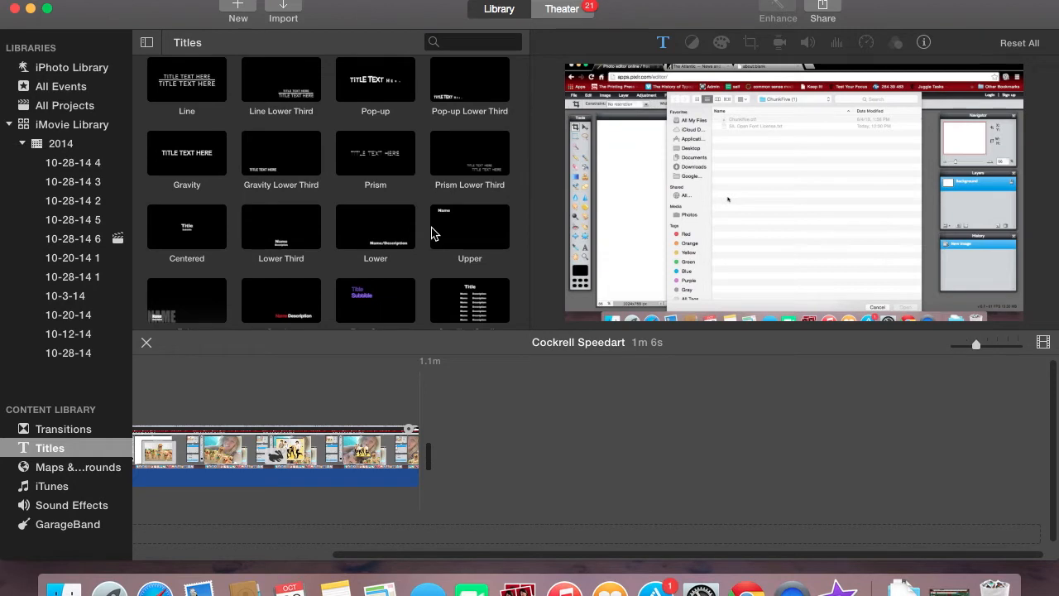
pyautogui.scroll(-4, 432, 232)
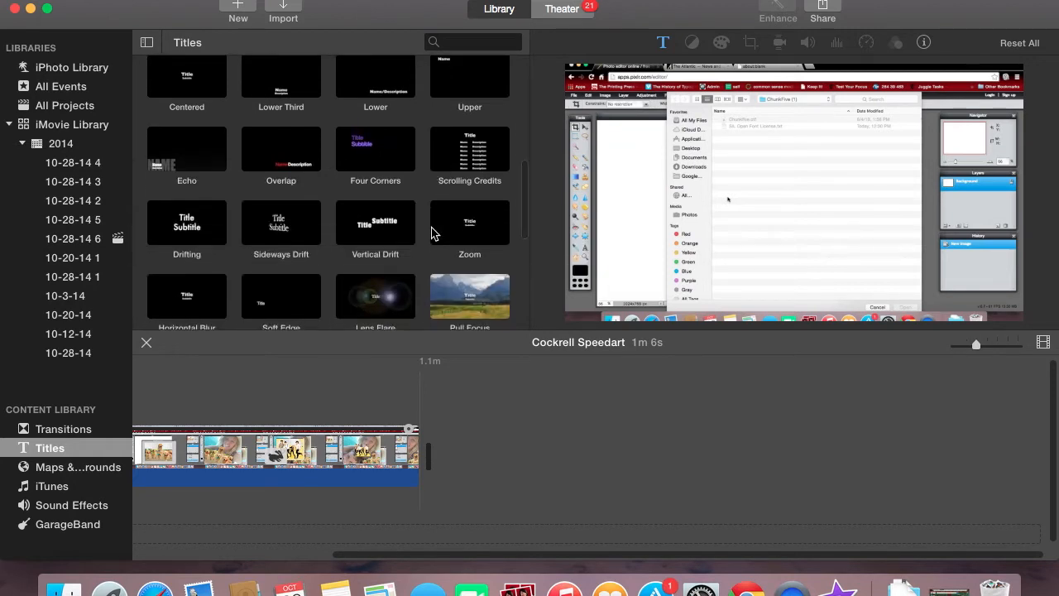
pyautogui.scroll(2, 432, 233)
pyautogui.scroll(1, 432, 233)
pyautogui.click(485, 170)
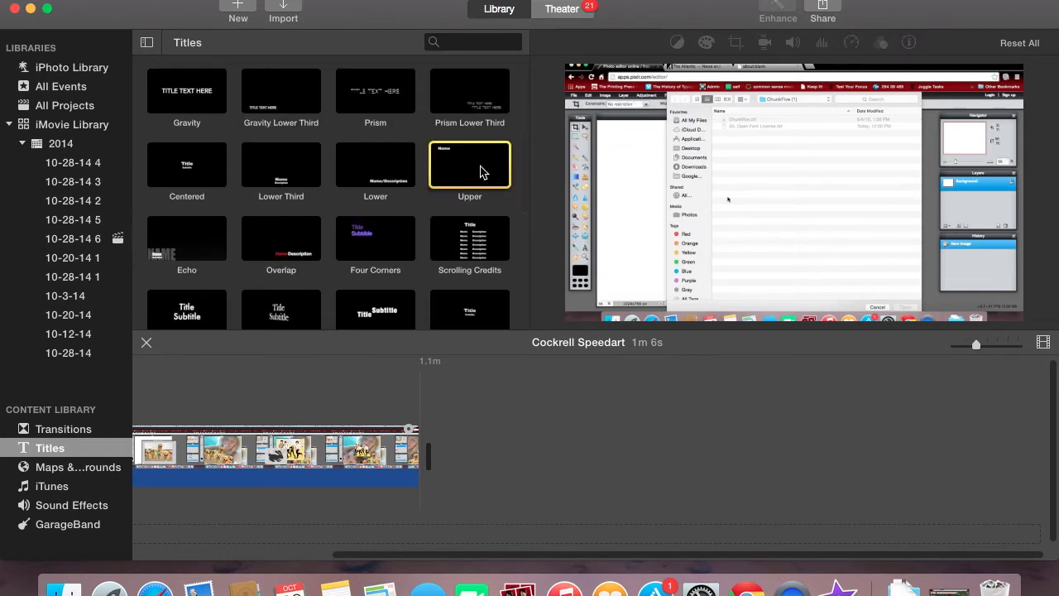
pyautogui.click(80, 442)
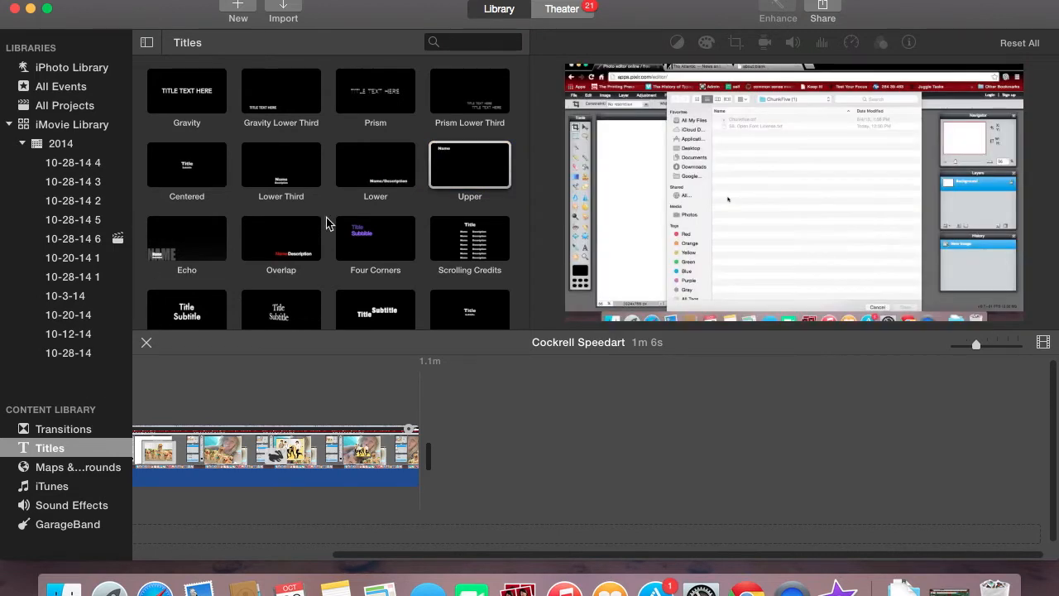
pyautogui.moveTo(445, 166); pyautogui.dragTo(449, 453)
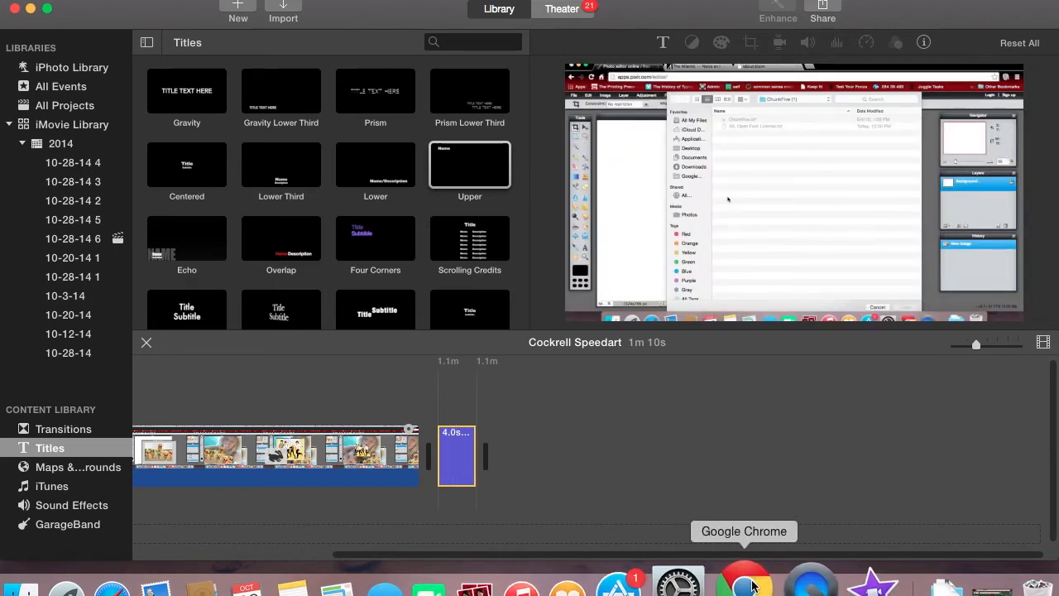
# Switch to Google Chrome and copy the heading and all image credits from the Attributes document
pyautogui.click(937, 584)
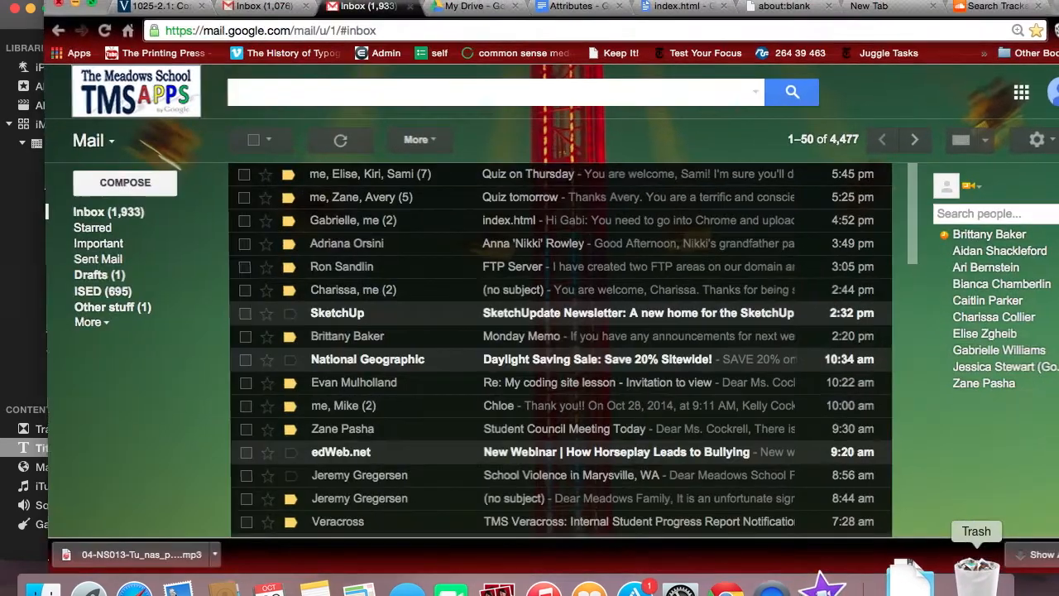
pyautogui.click(563, 7)
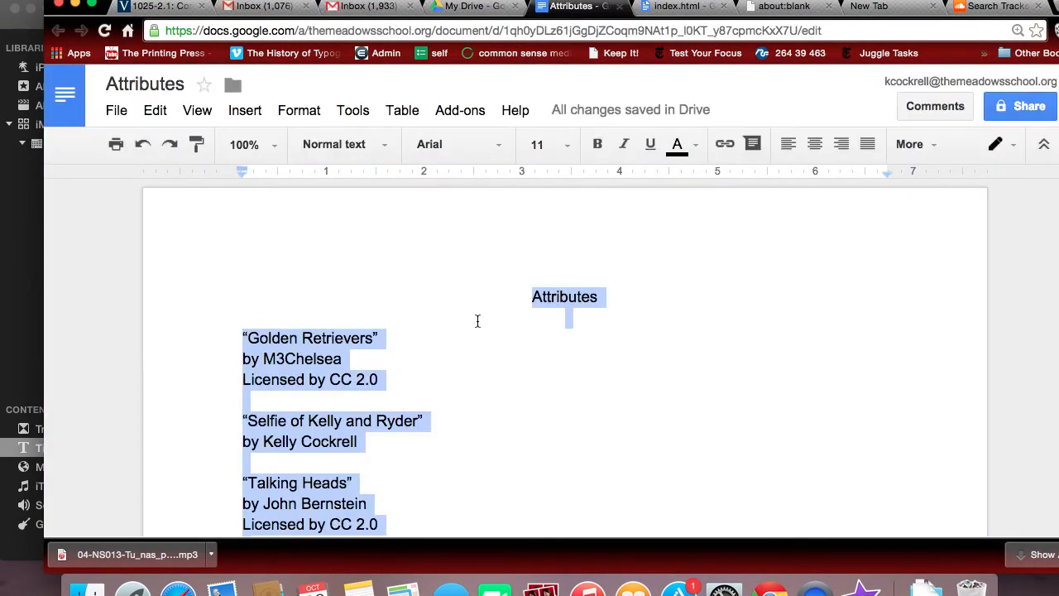
pyautogui.click(478, 321)
pyautogui.scroll(-3, 478, 321)
pyautogui.scroll(3, 478, 321)
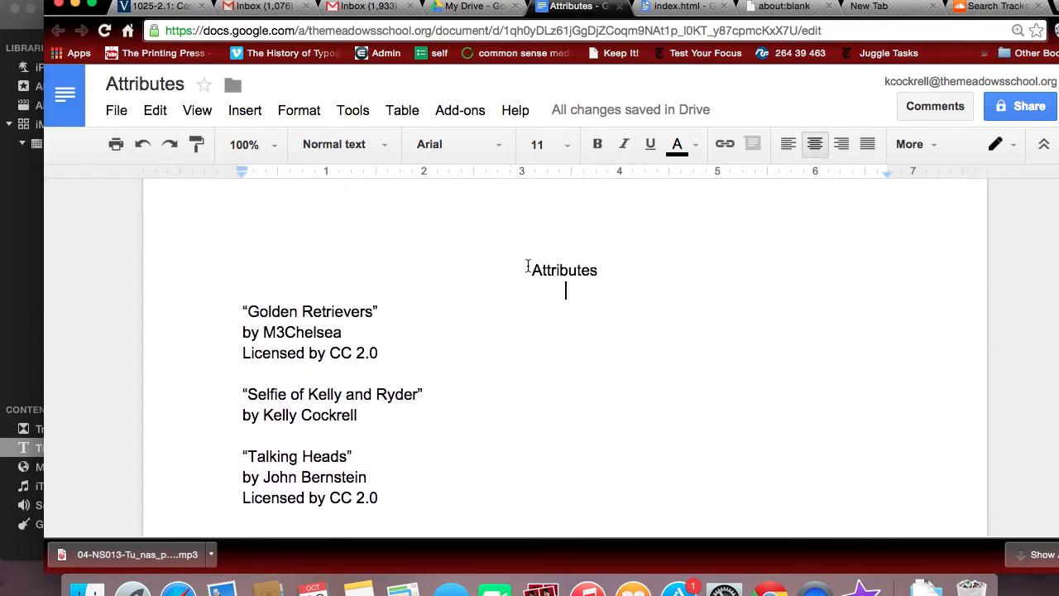
pyautogui.moveTo(529, 267); pyautogui.dragTo(619, 518)
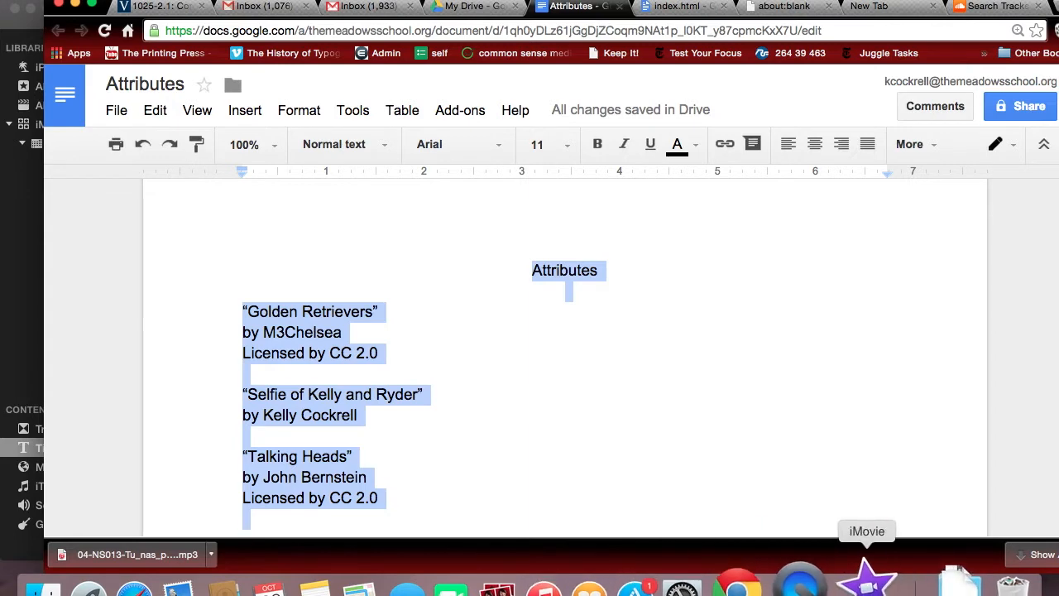
# Switch back to iMovie and replace the end title's text with the copied credits
pyautogui.click(860, 586)
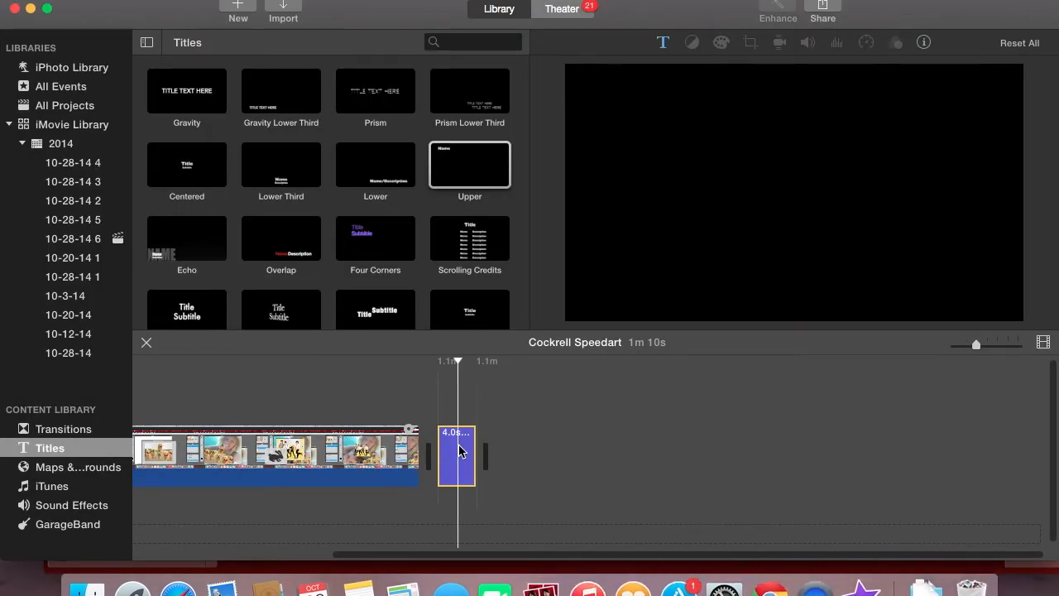
pyautogui.moveTo(626, 190)
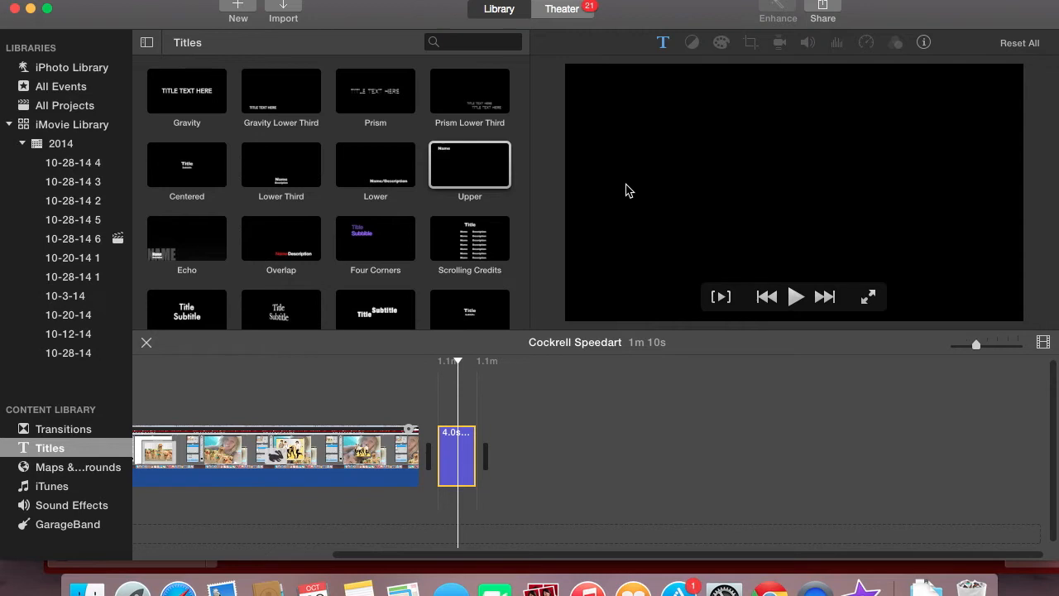
pyautogui.click(681, 123)
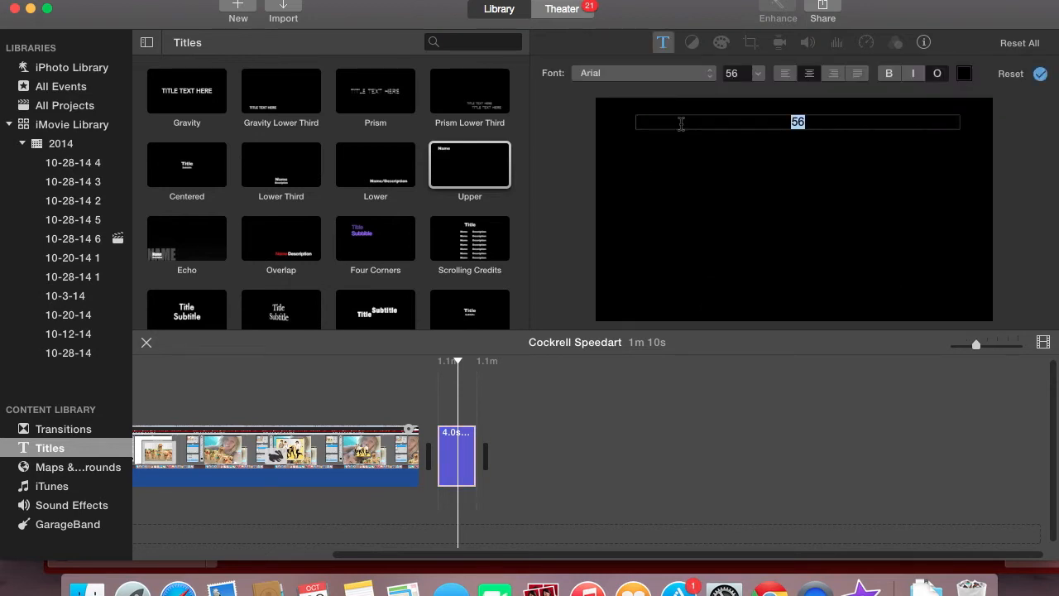
pyautogui.press('BackSpace')
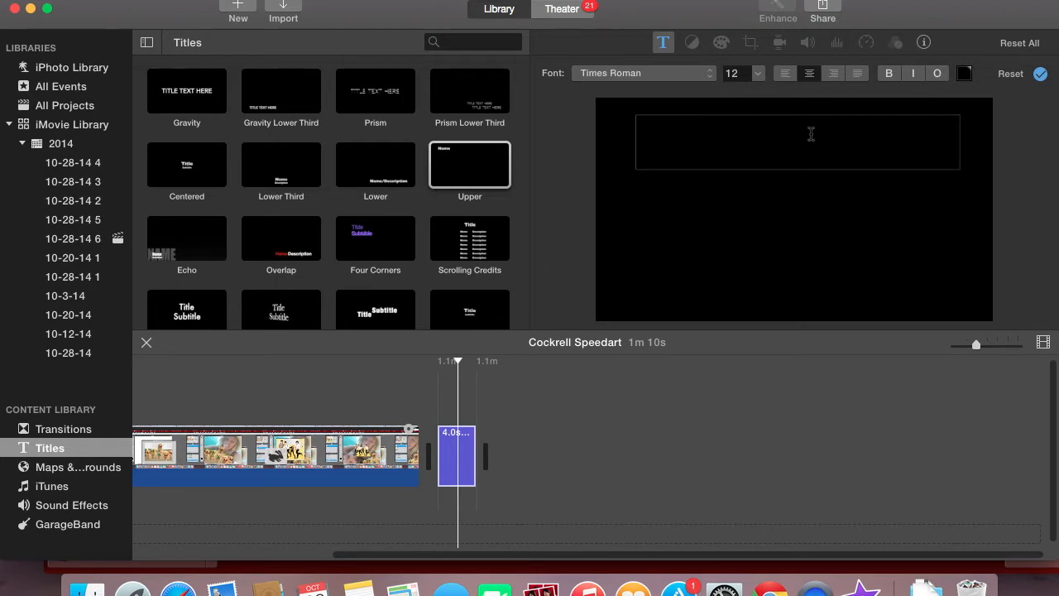
# Color the end title's credits text white and set its font size to 50
pyautogui.click(964, 73)
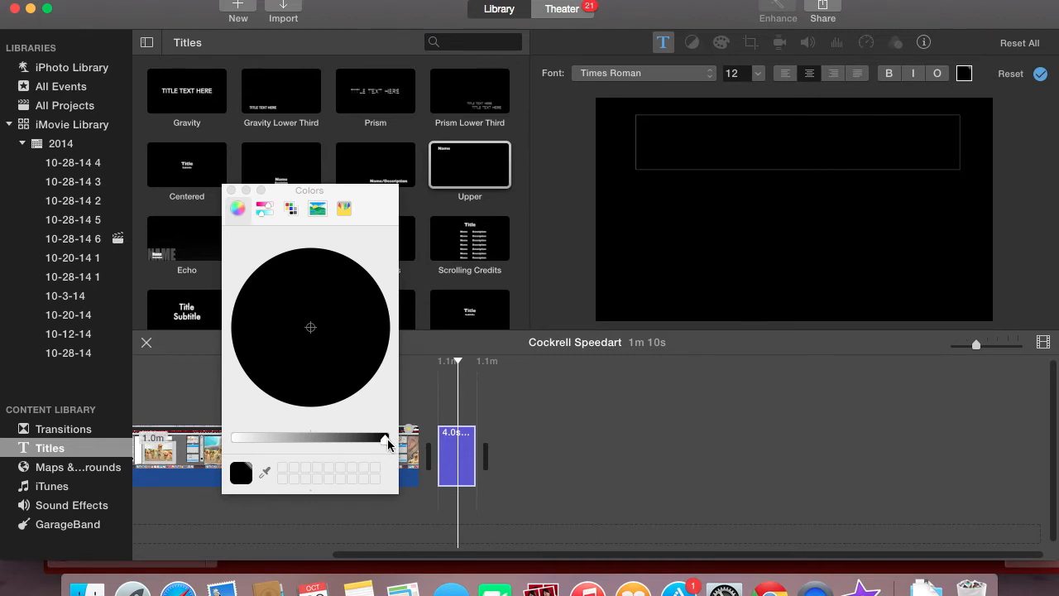
pyautogui.moveTo(387, 443); pyautogui.dragTo(219, 444)
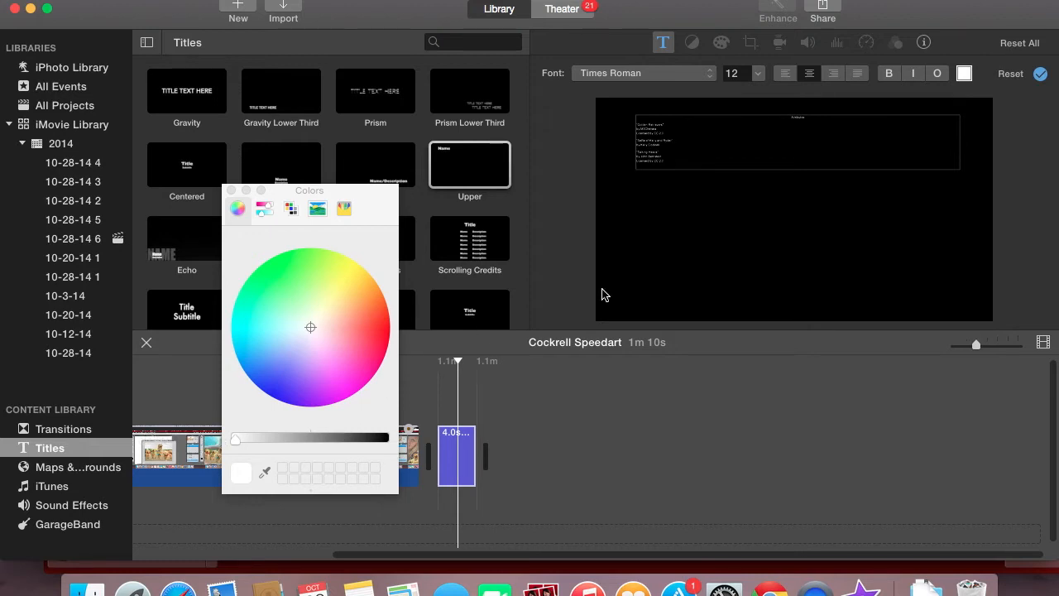
pyautogui.moveTo(661, 161); pyautogui.dragTo(632, 110)
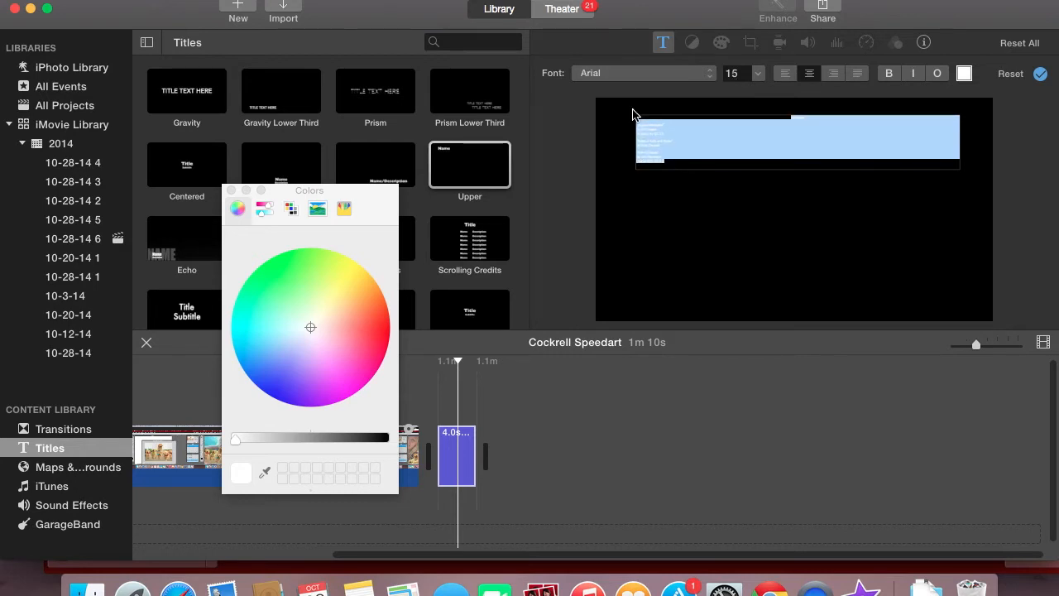
pyautogui.click(747, 73)
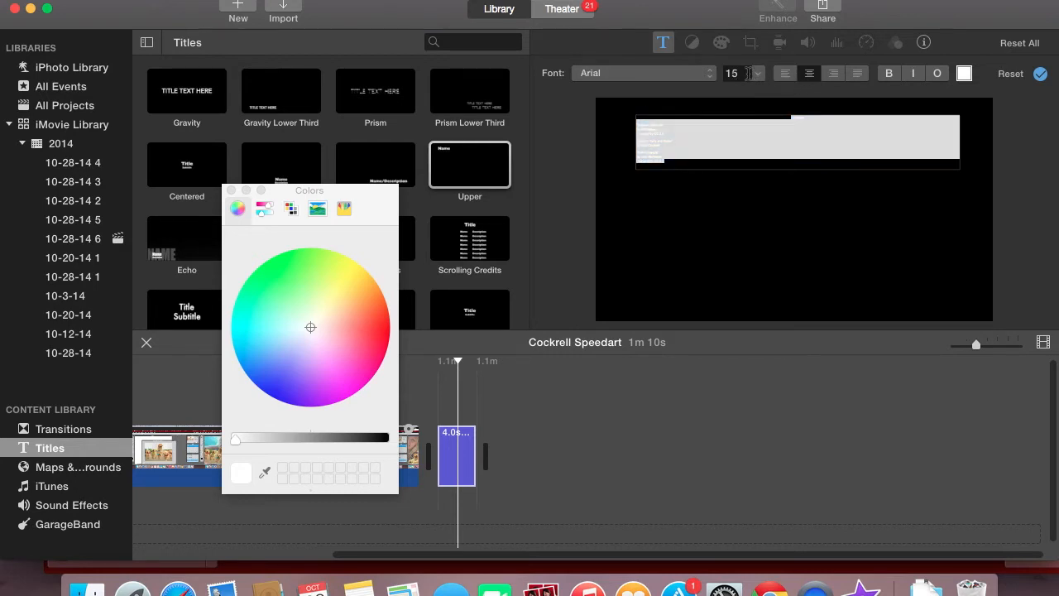
pyautogui.write('5')
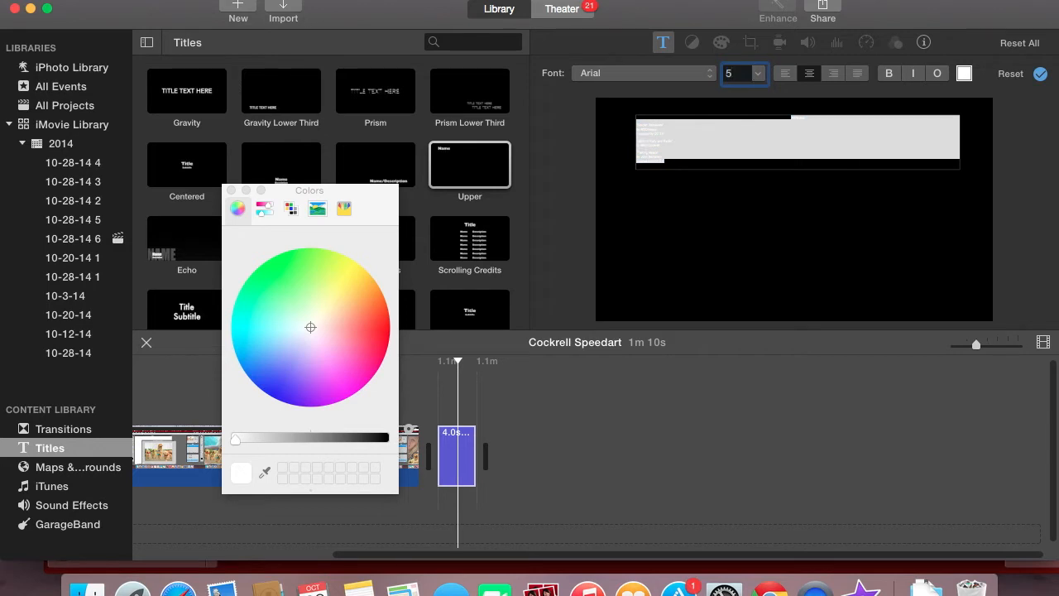
pyautogui.write('0')
pyautogui.press('Return')
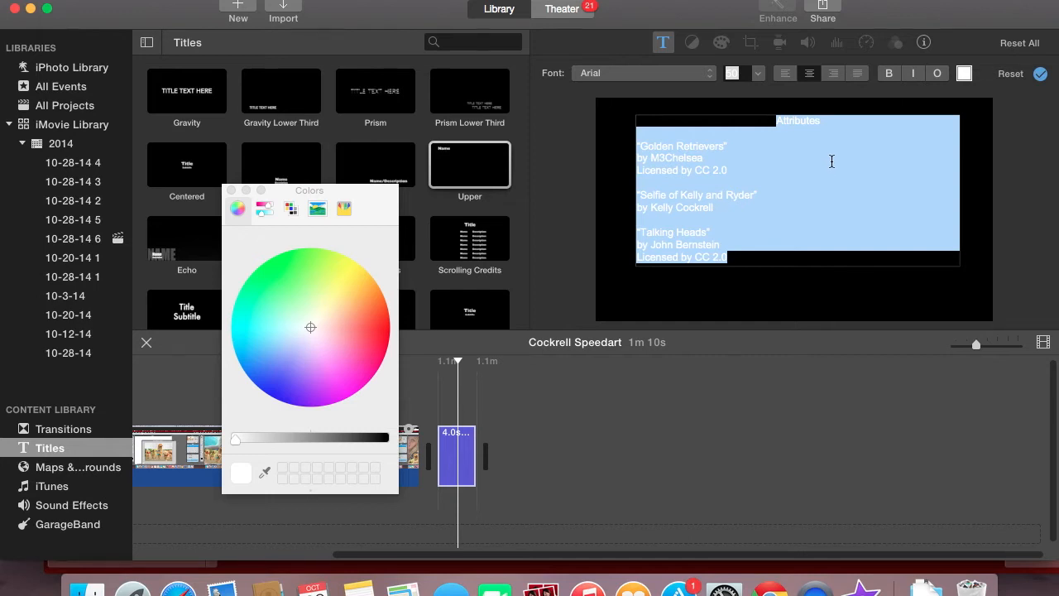
# Make all the credits text in the end title bold and center-aligned
pyautogui.click(889, 74)
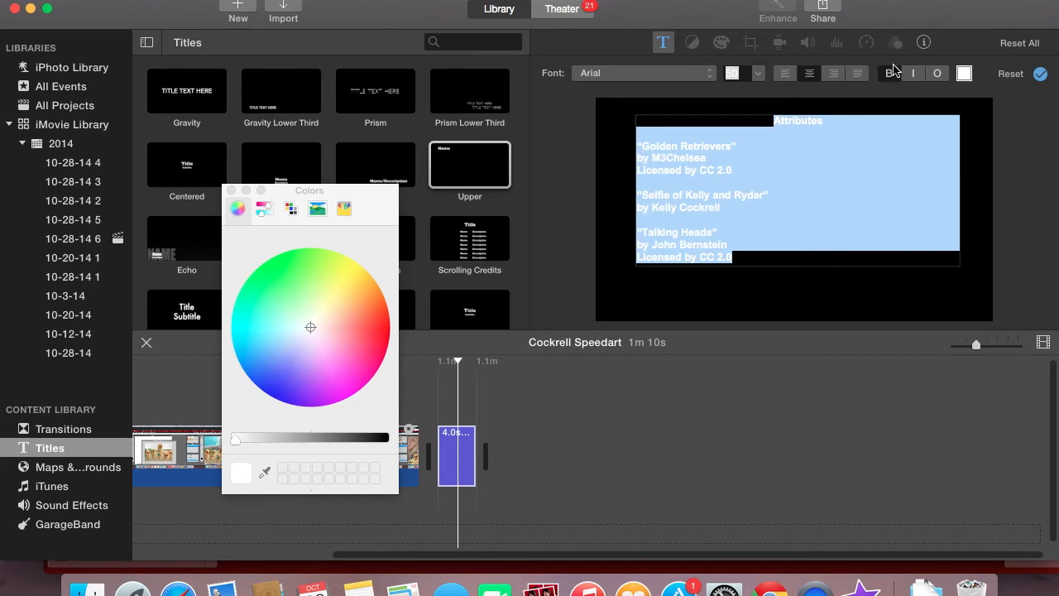
pyautogui.click(786, 74)
pyautogui.click(810, 75)
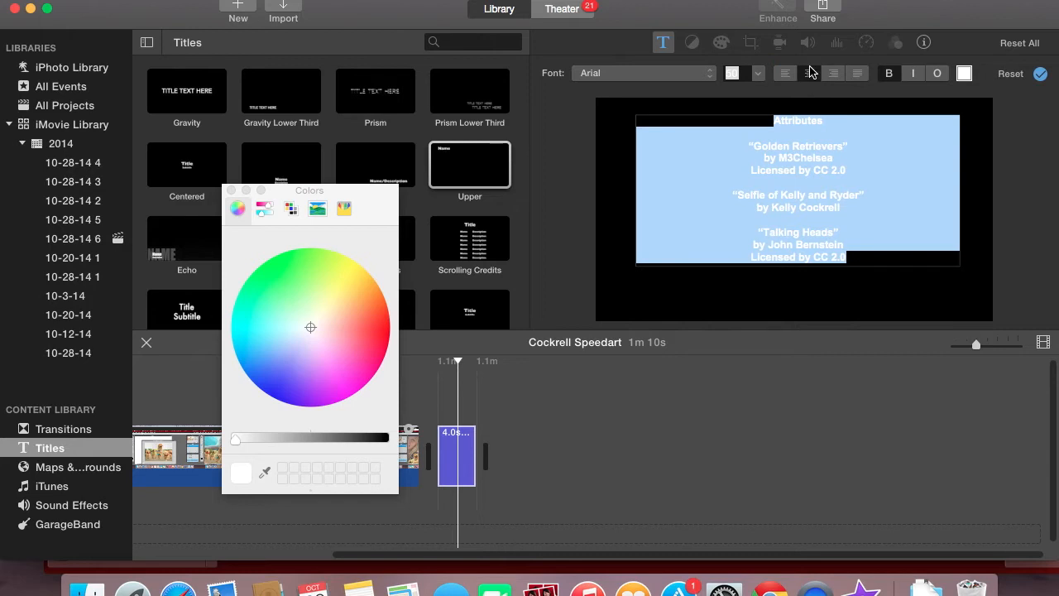
# Add two new lines below the last "Licensed by CC 2.0" line in the end title
pyautogui.click(868, 245)
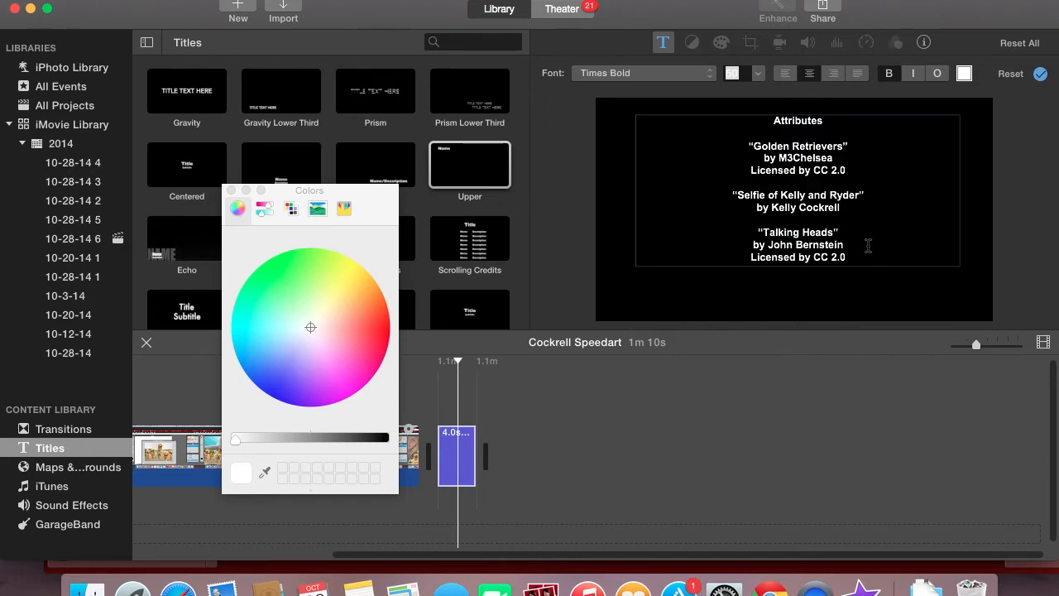
pyautogui.click(860, 261)
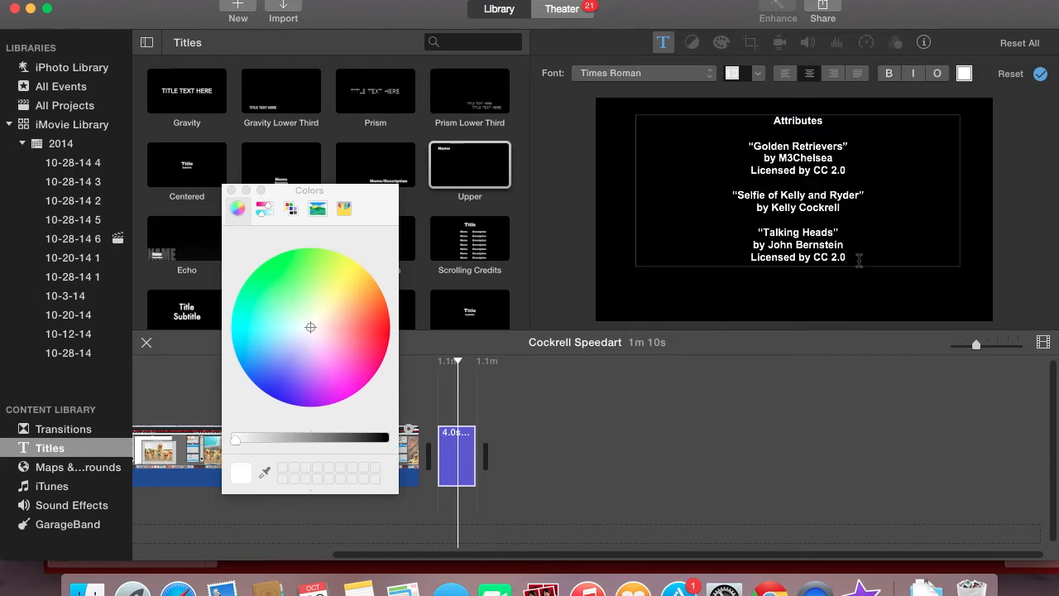
pyautogui.press('Return')
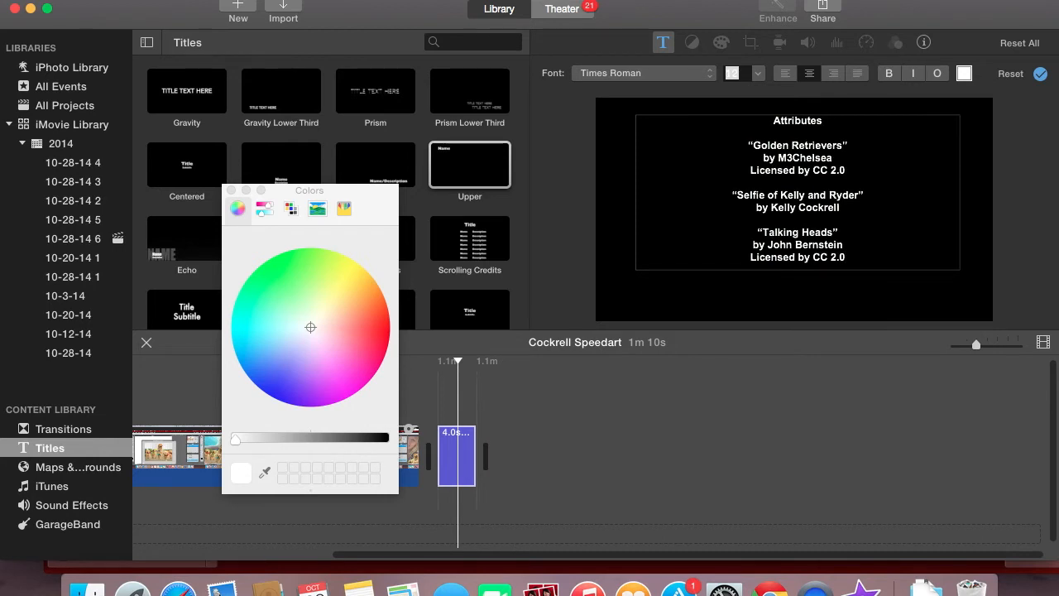
pyautogui.press('Return')
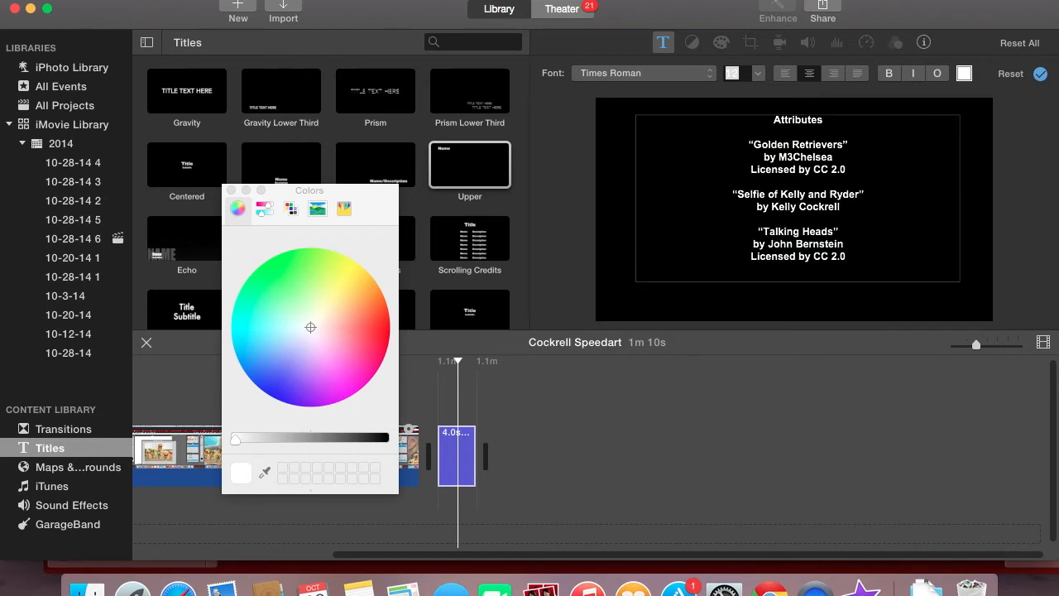